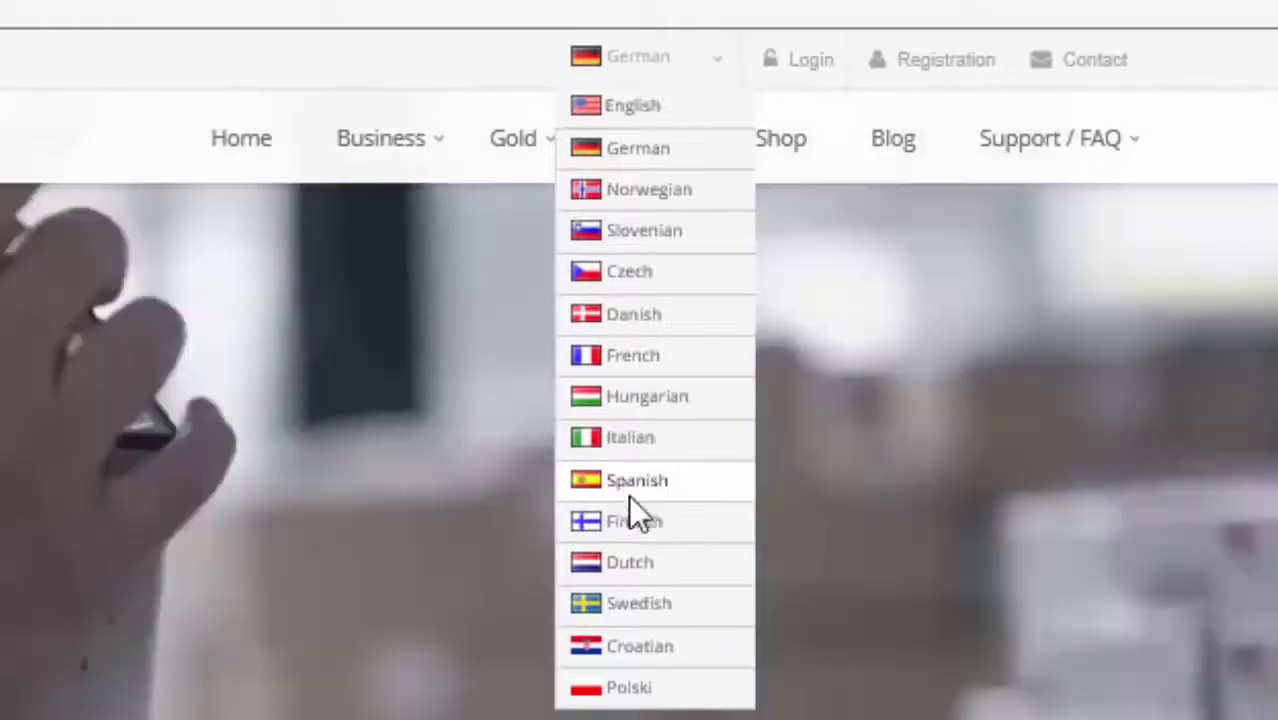
Switch the Karatbars site to Spanish and open the Registro sign-up page.
left_click(630, 495)
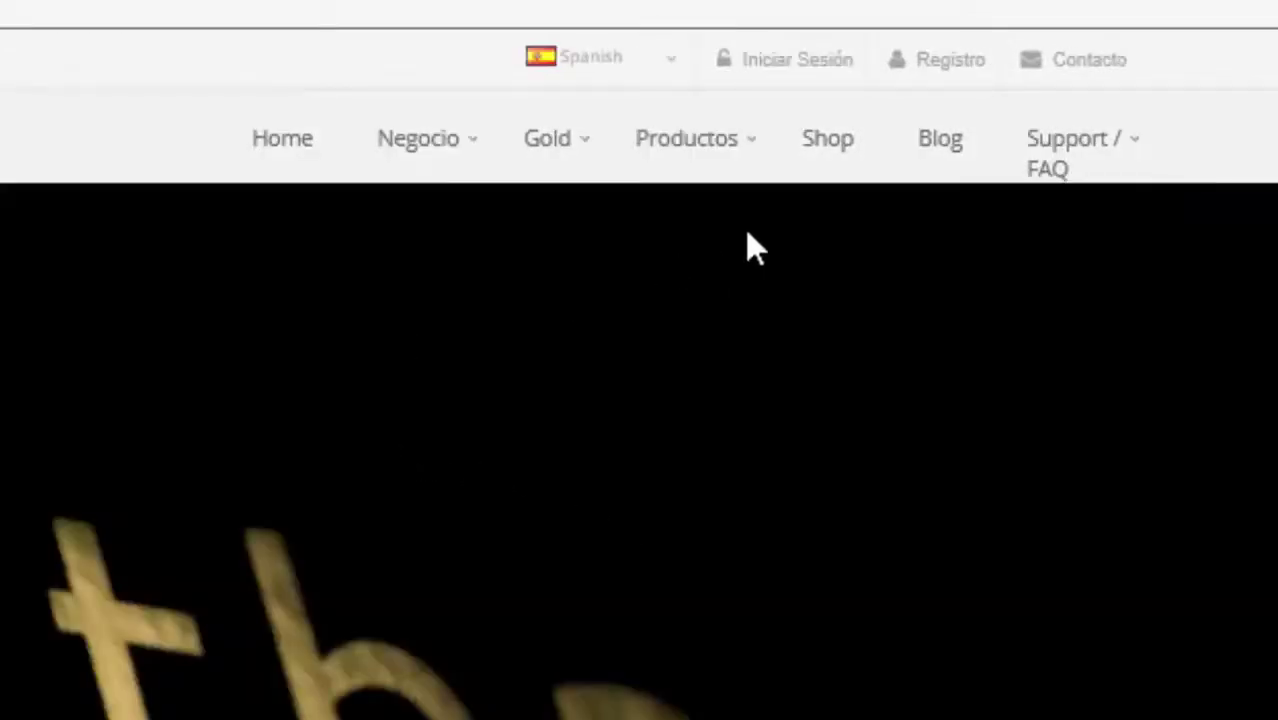
left_click(948, 62)
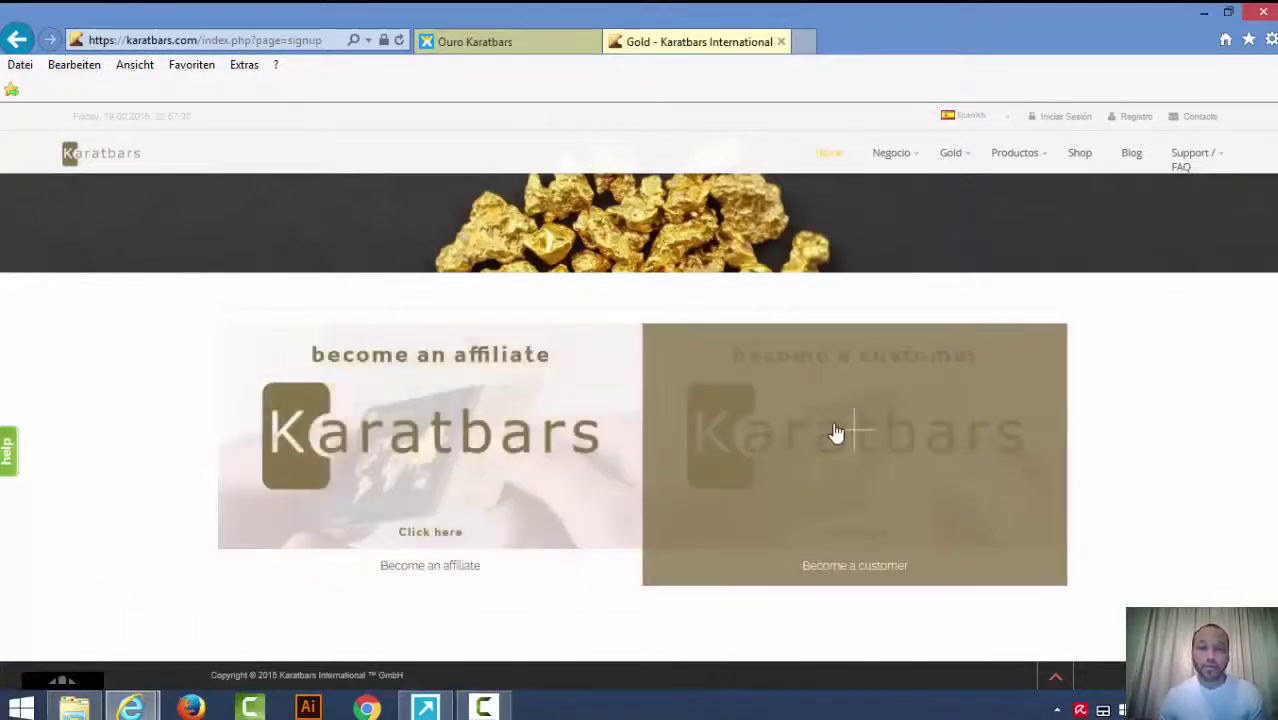
left_click(866, 469)
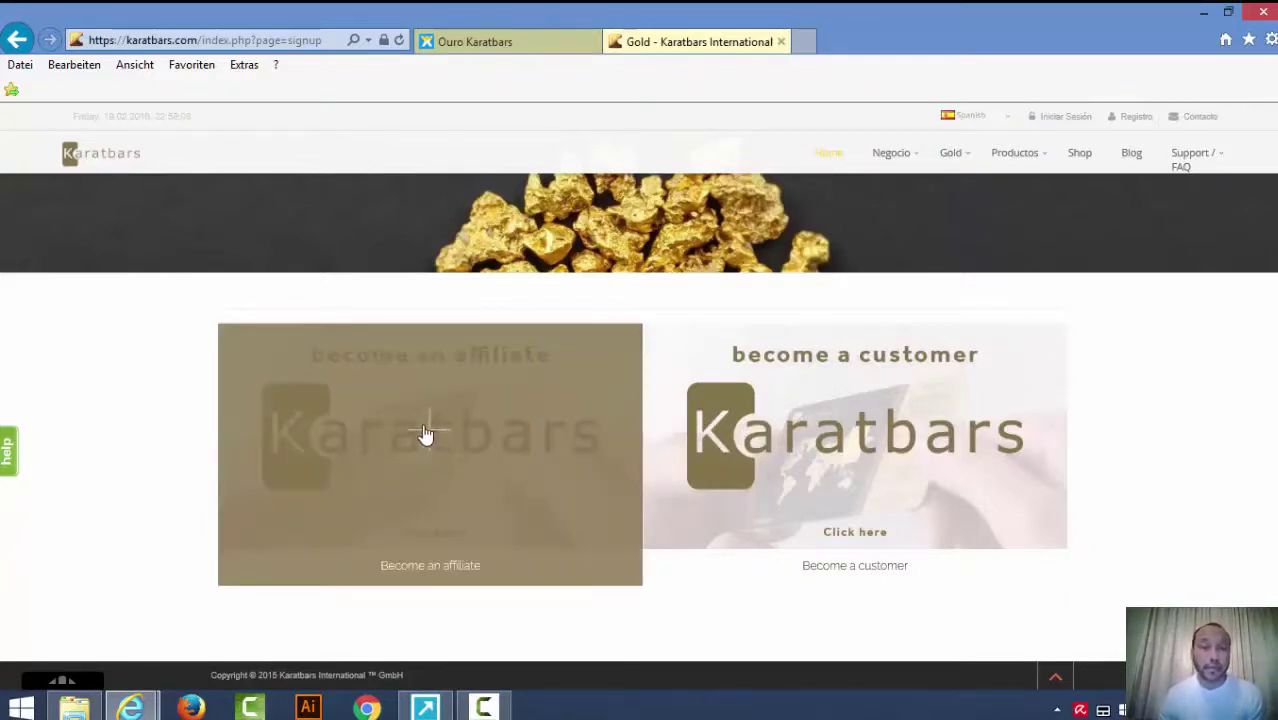
Open the affiliate registration form and clear the prefilled username and password.
left_click(427, 434)
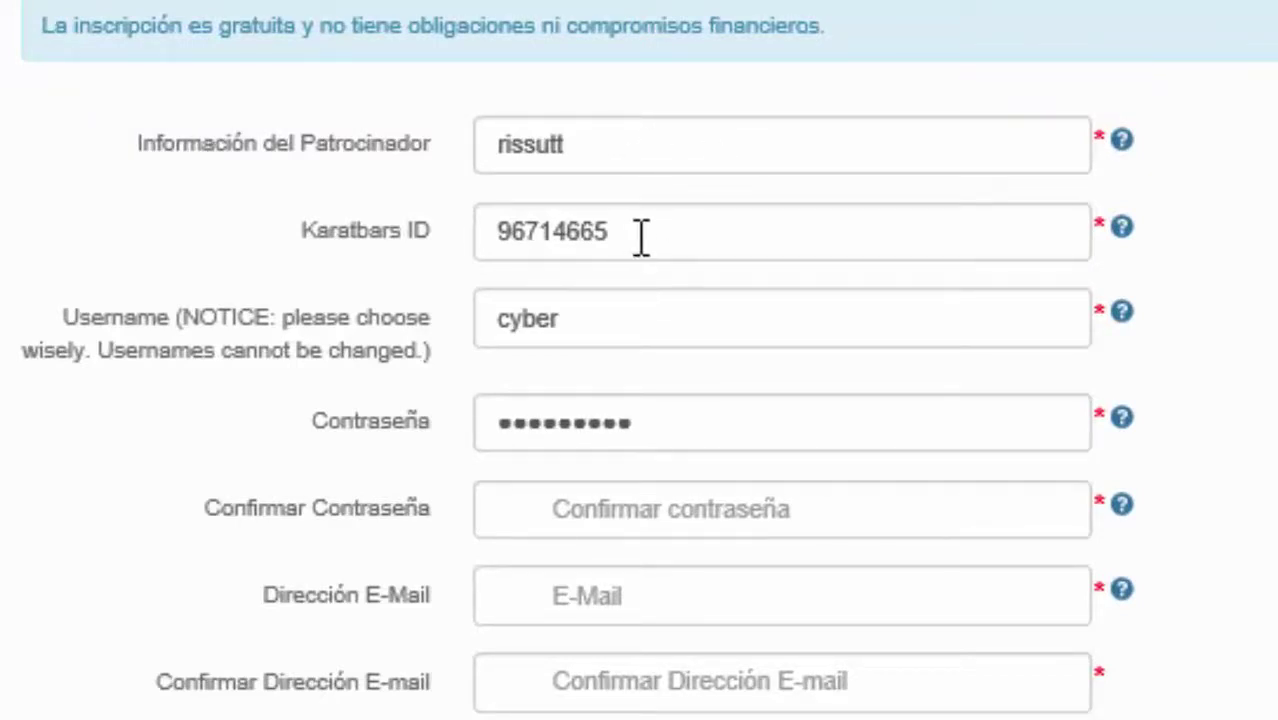
left_click(650, 320)
key("BackSpace")
key("BackSpace")
key("BackSpace")
key("BackSpace")
key("BackSpace")
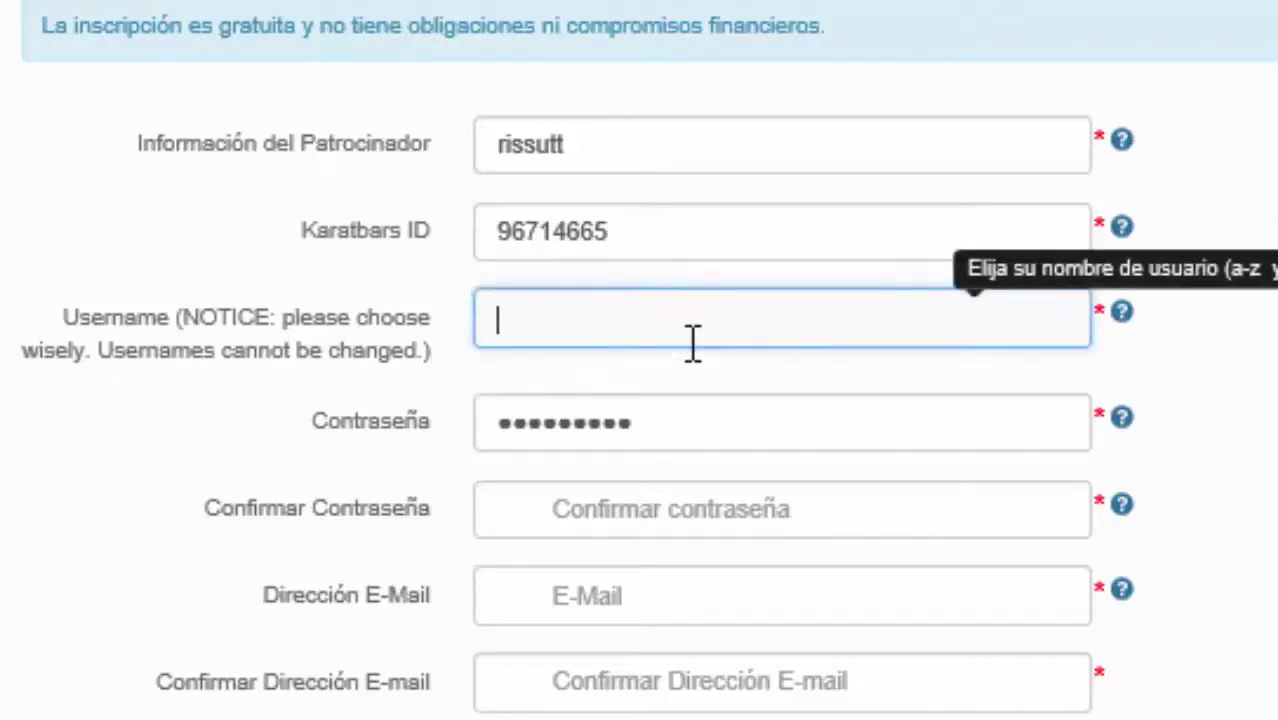
left_click(663, 428)
key("BackSpace")
key("BackSpace")
key("BackSpace")
key("BackSpace")
key("BackSpace")
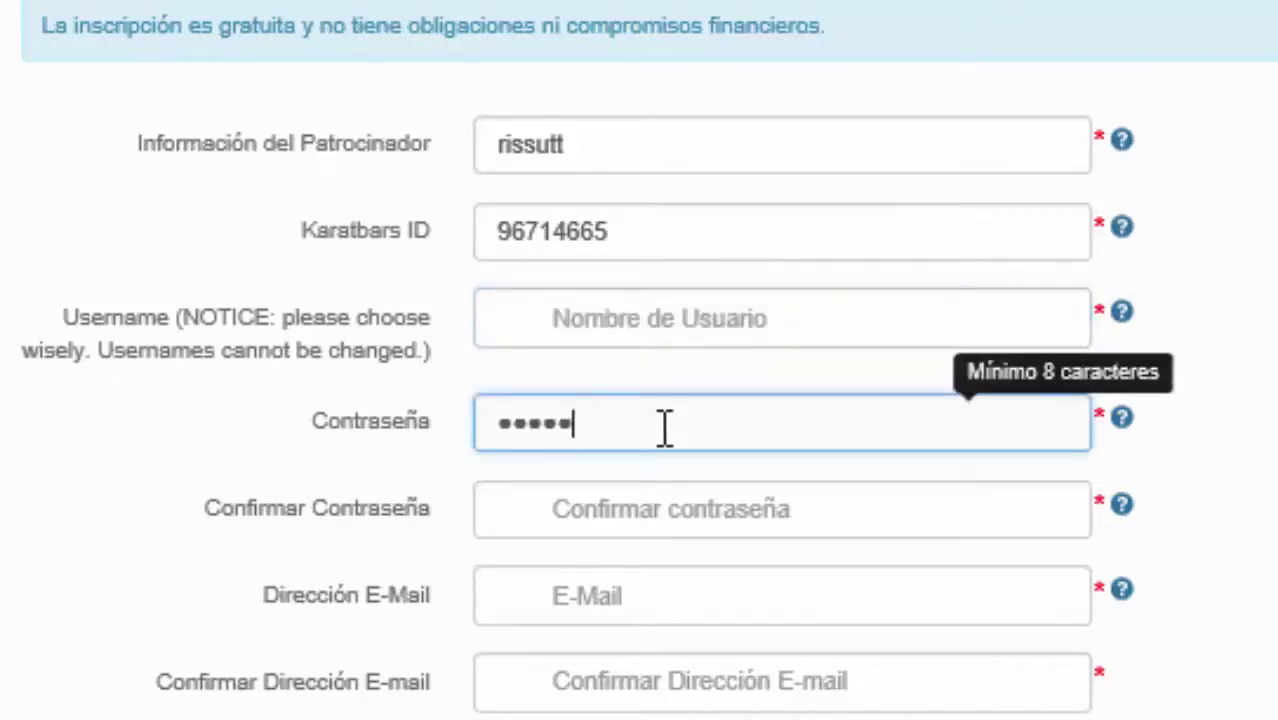
key("BackSpace")
key("BackSpace")
key("BackSpace")
key("BackSpace")
key("BackSpace")
left_click(648, 320)
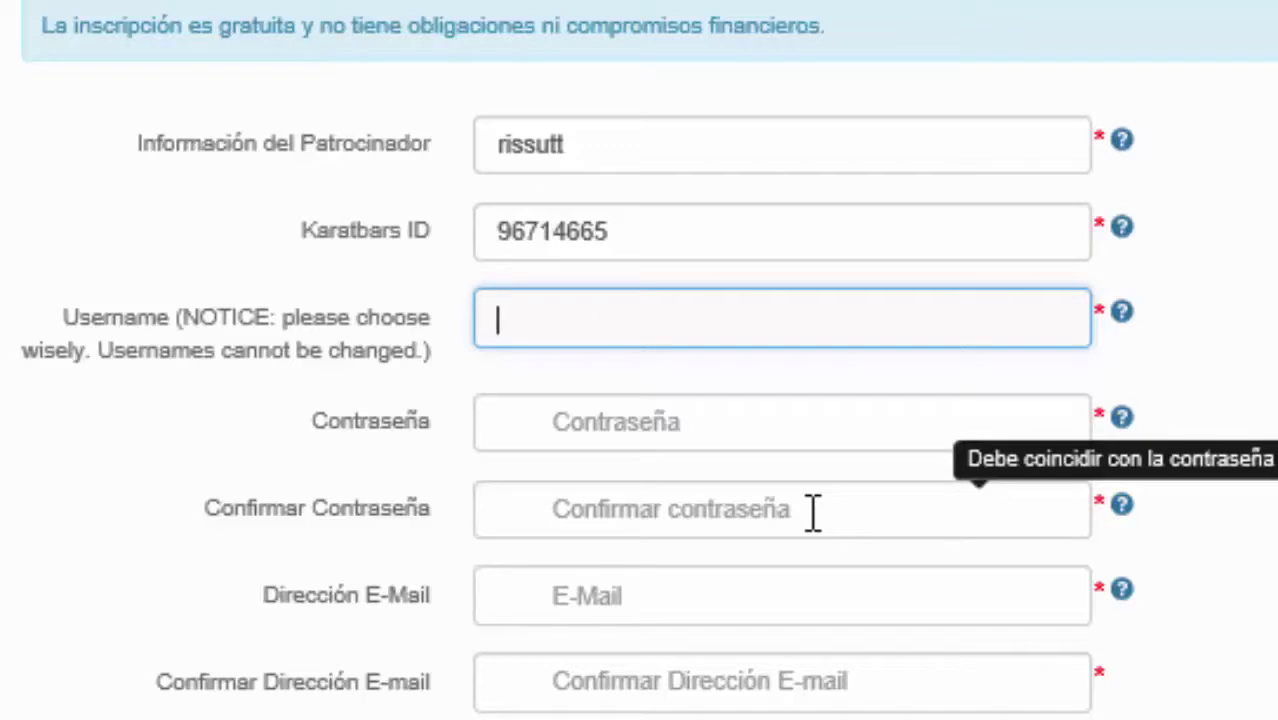
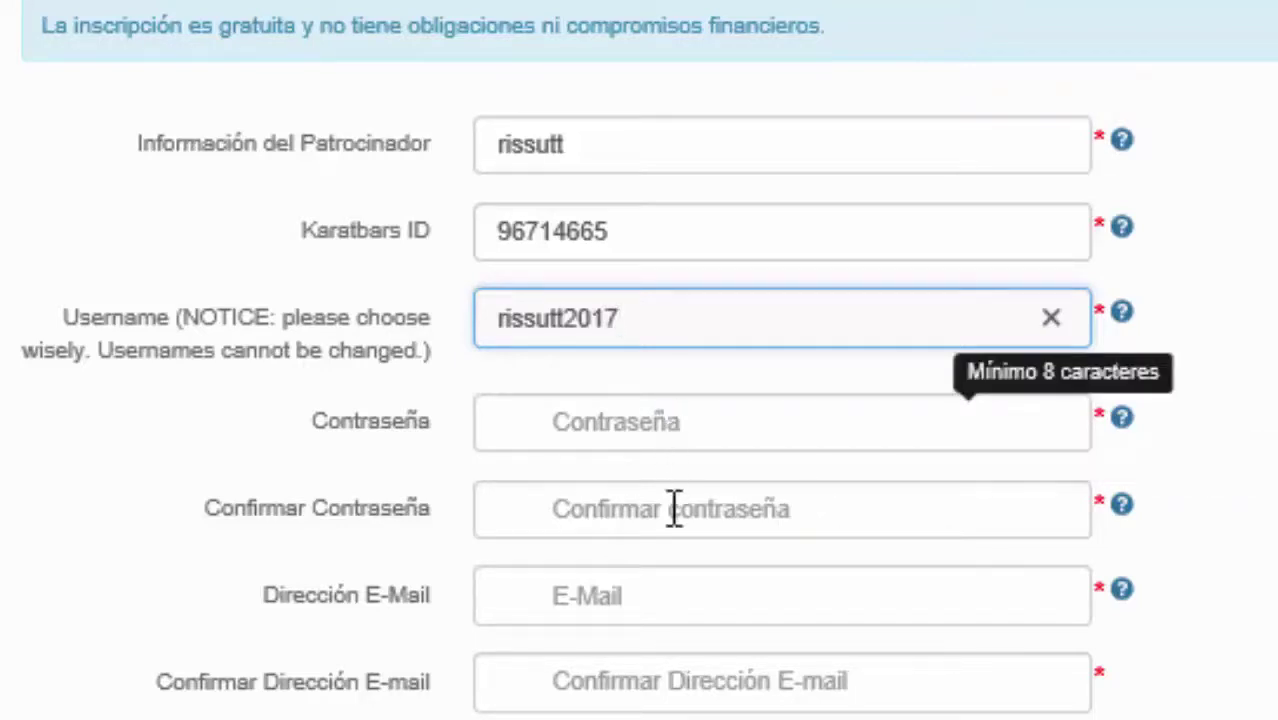
Enter a new username and the same password in both password fields.
key("Tab")
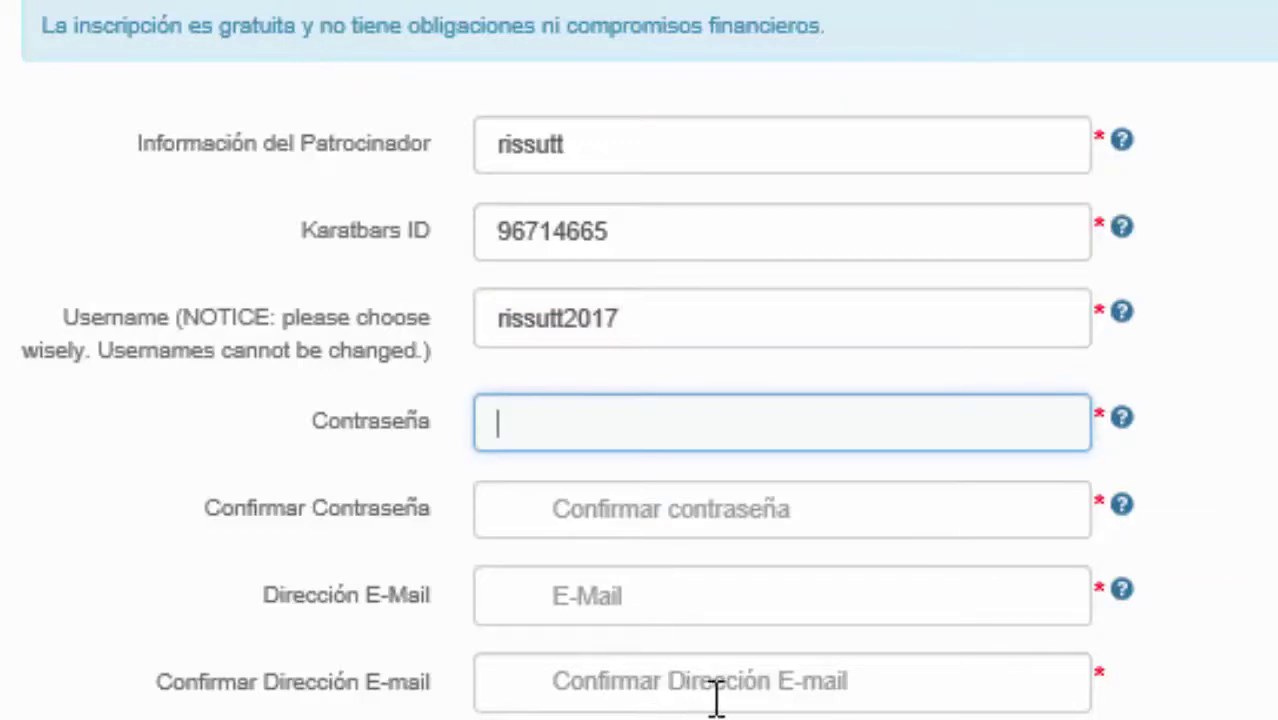
type("•••••")
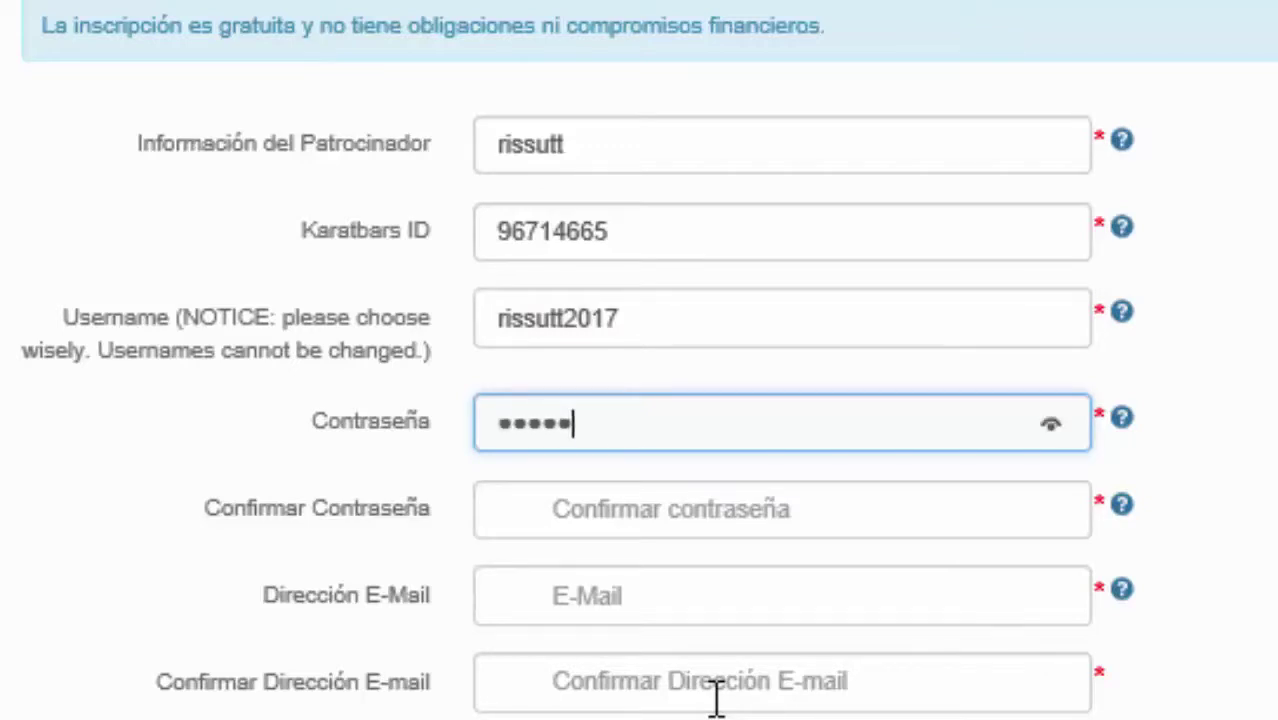
type("•••••••")
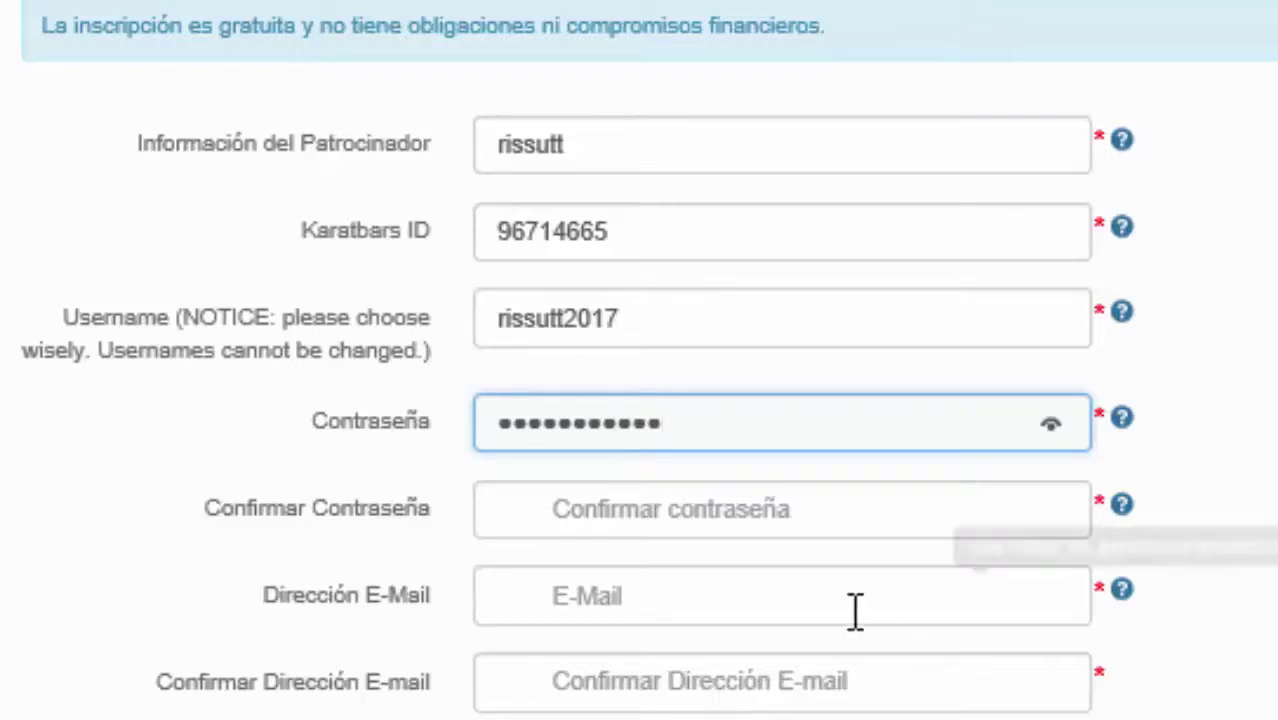
left_click(741, 492)
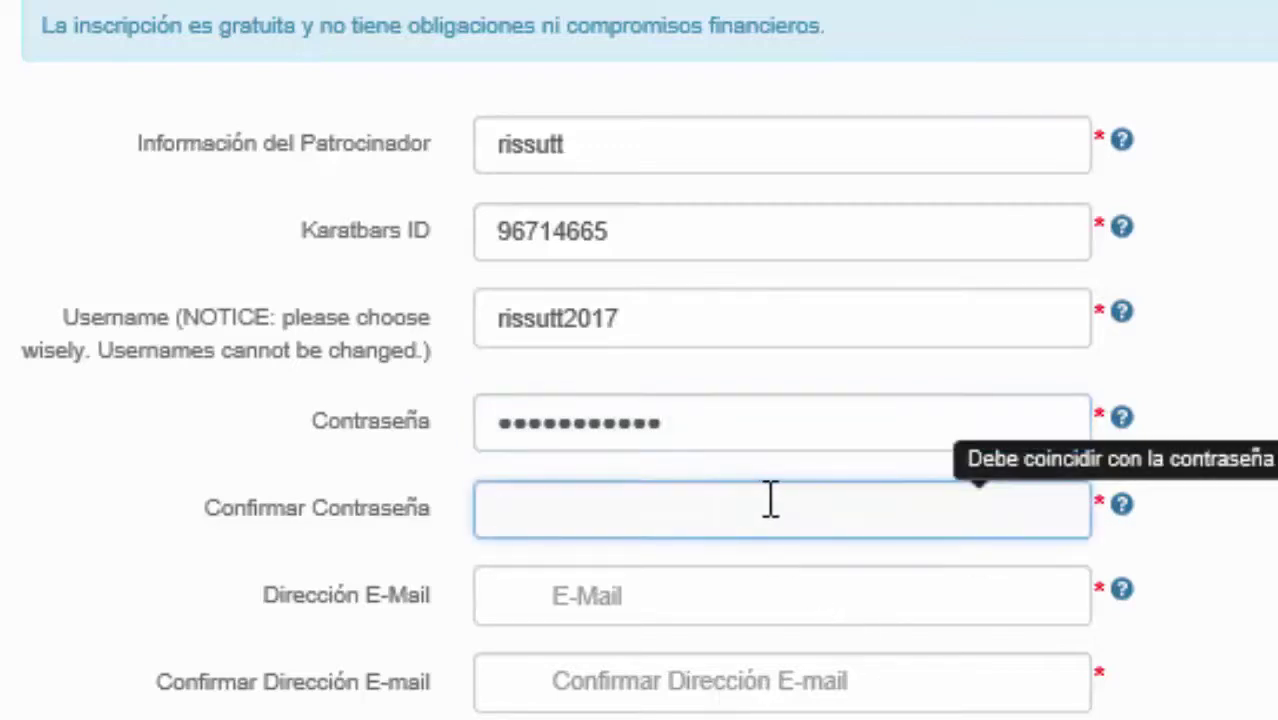
type("••••••••••")
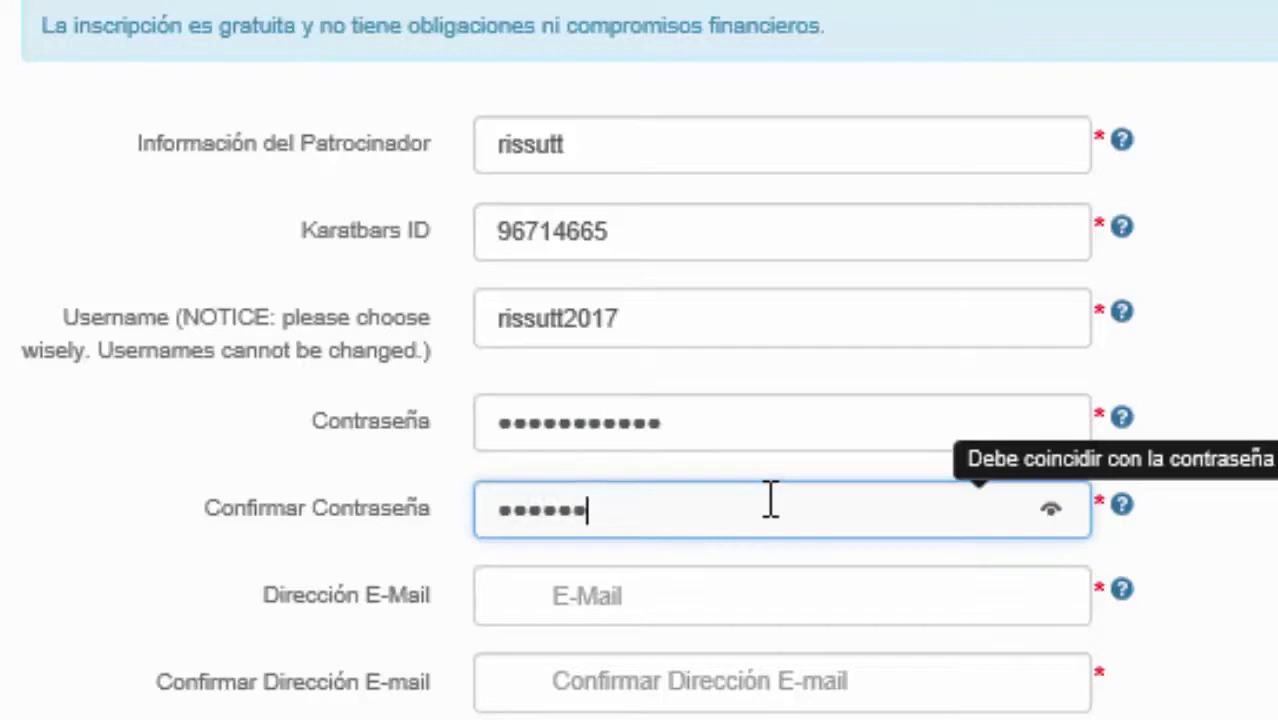
type("••")
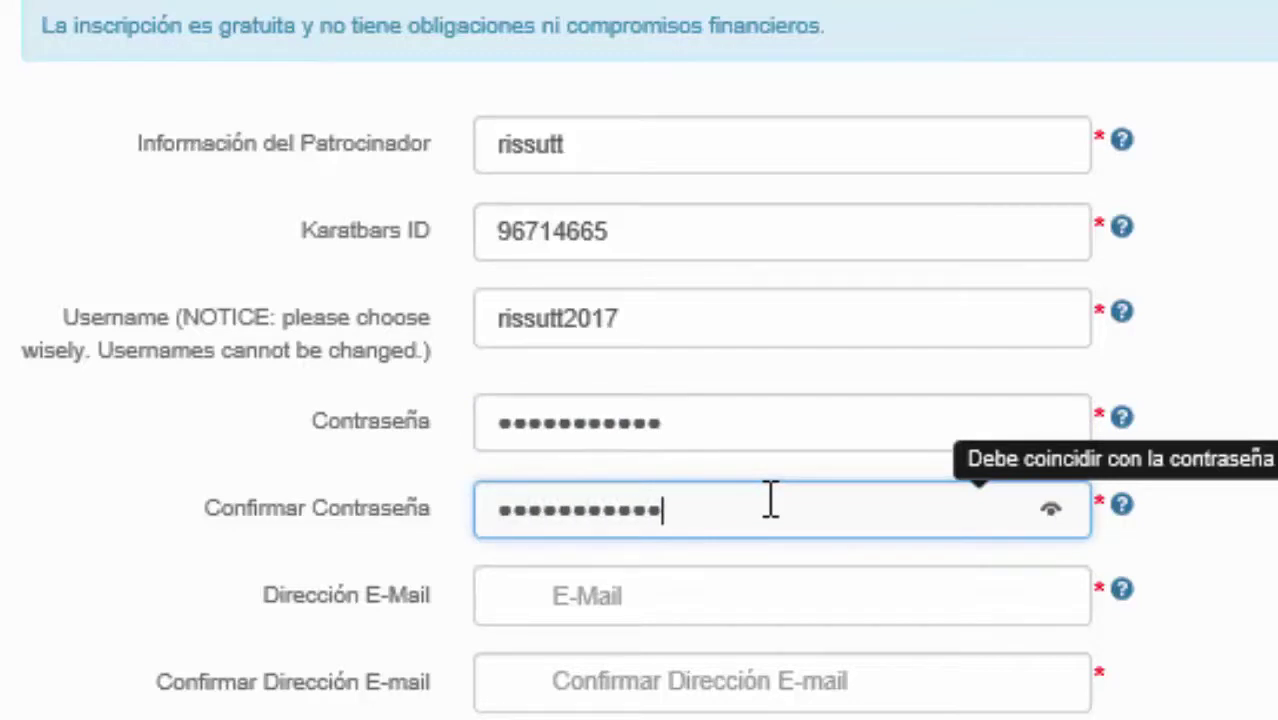
left_click(701, 570)
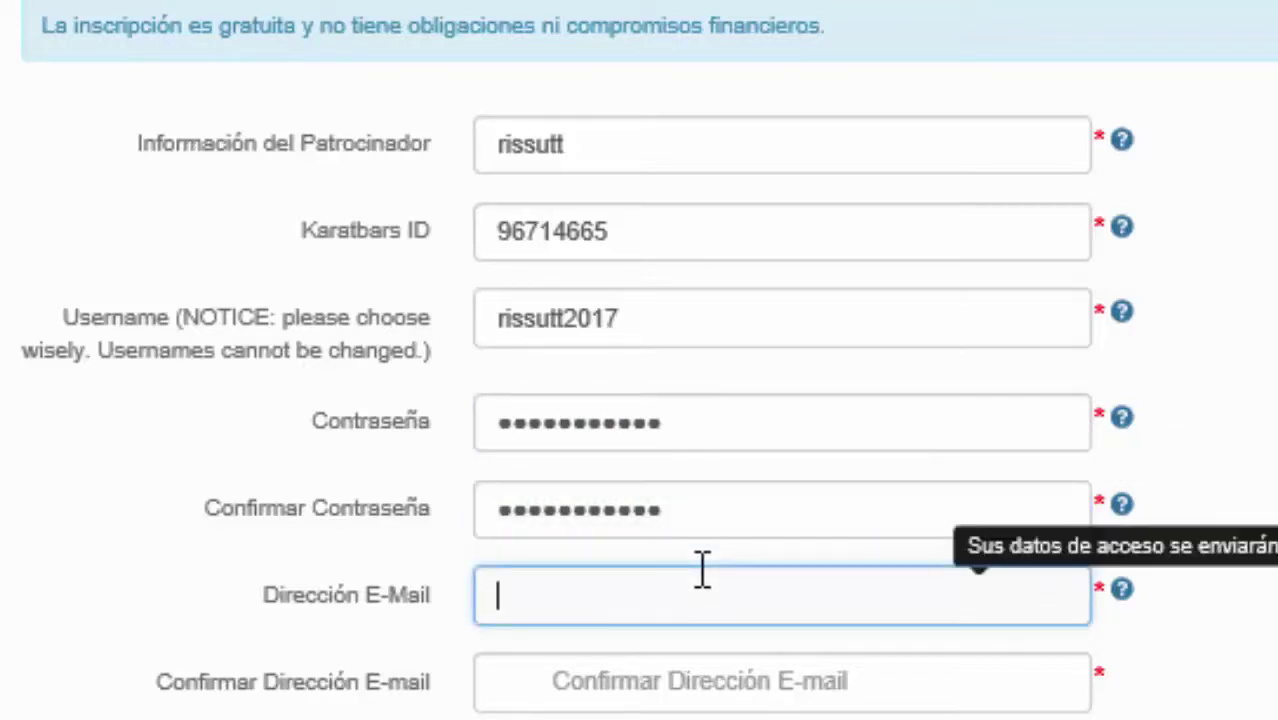
left_click(678, 690)
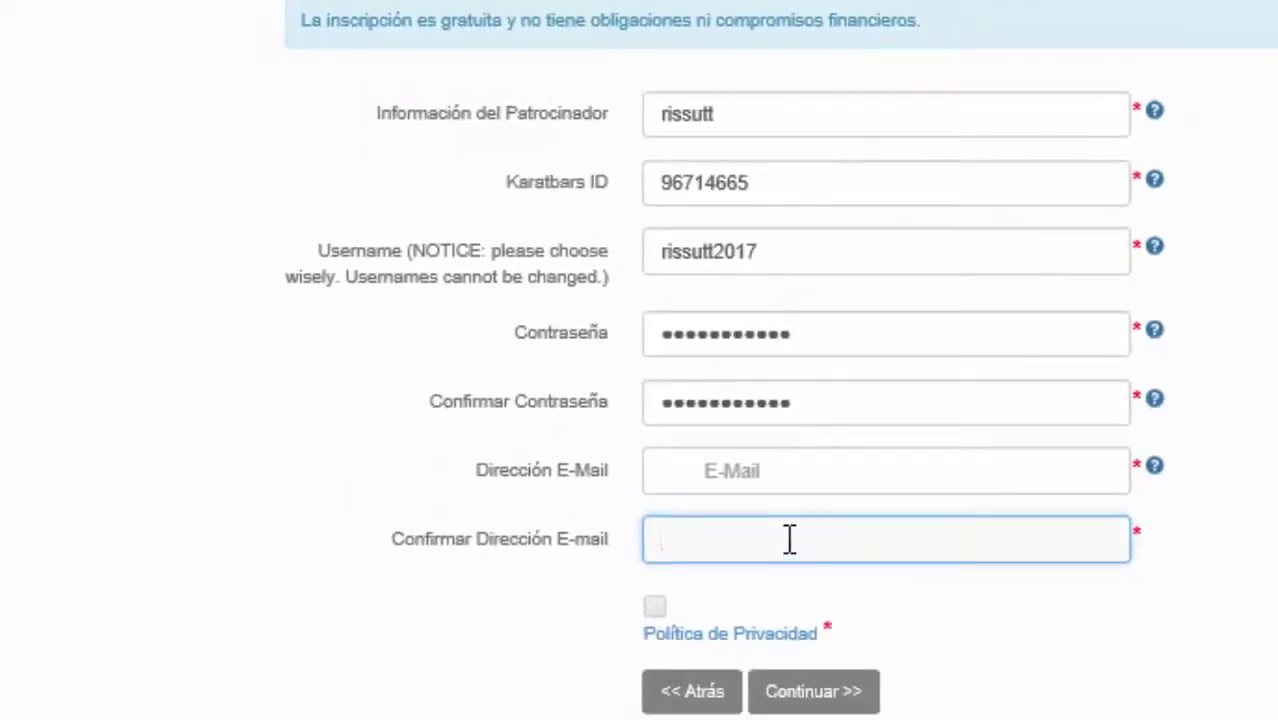
Tick the Política de Privacidad checkbox and scroll back up the form.
left_click(655, 607)
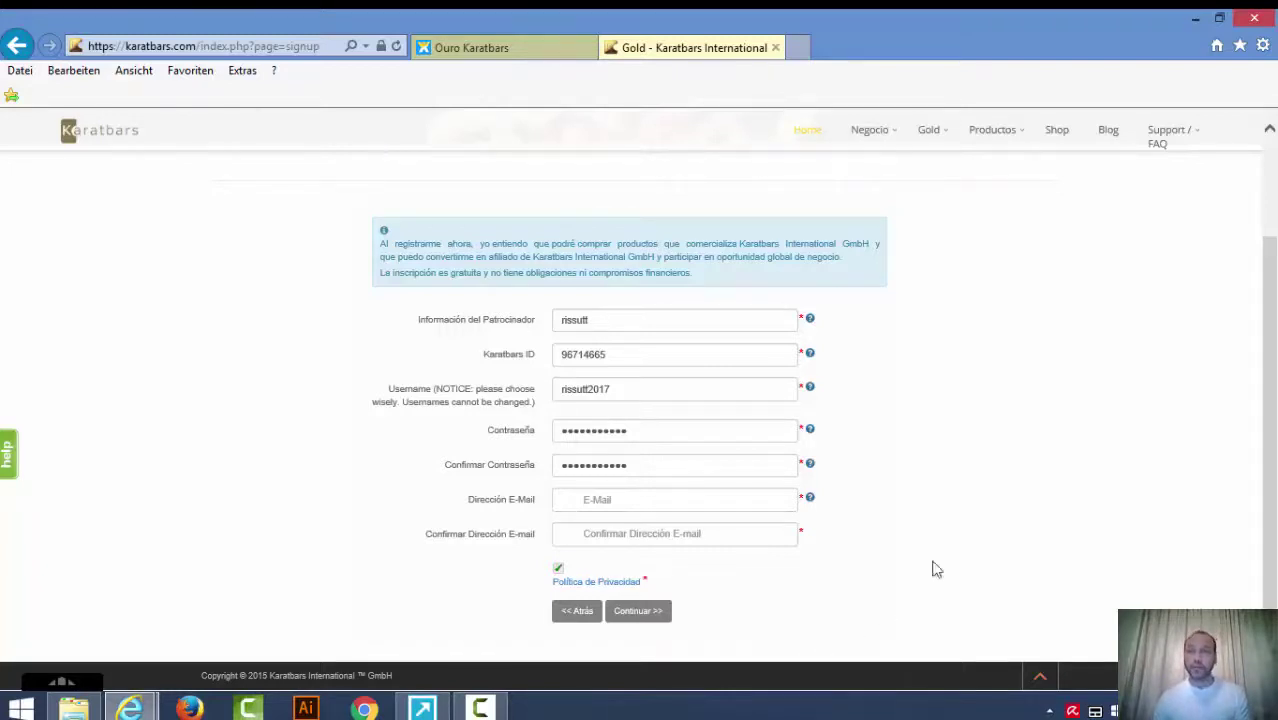
scroll(1022, 438, "up", 3)
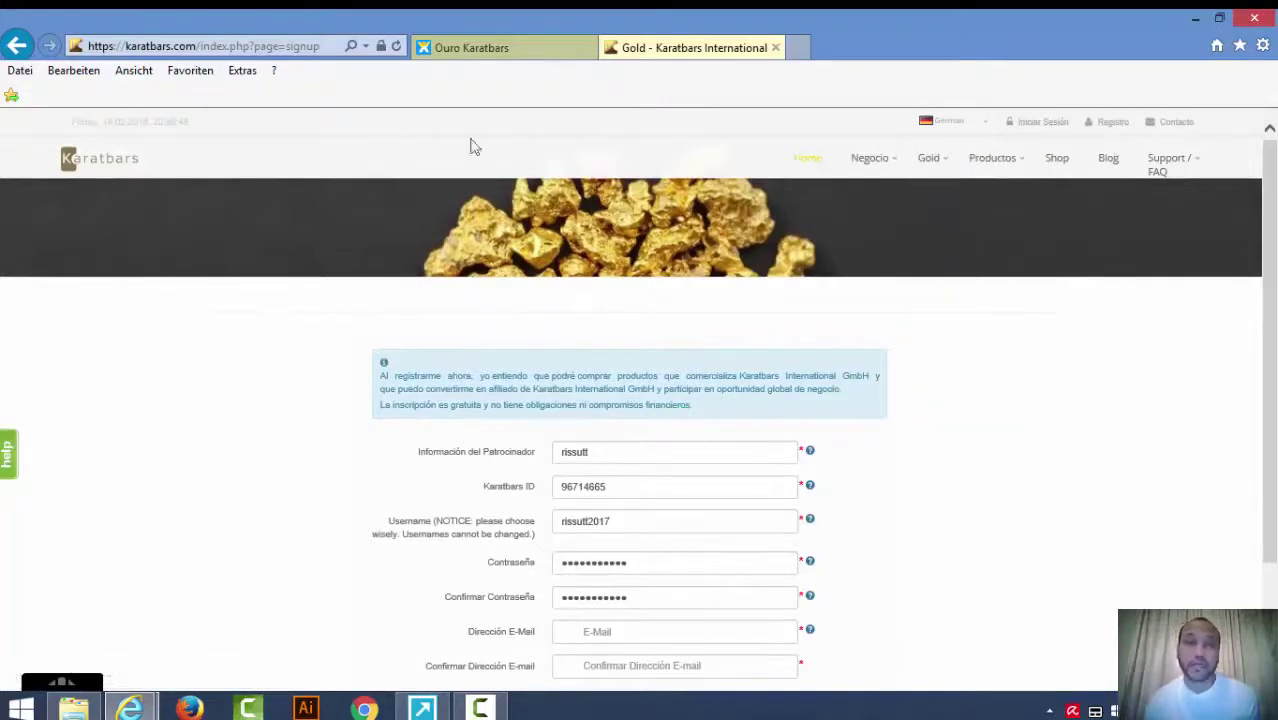
Load the karatbars.com homepage and switch its language to Spanish.
left_click(324, 50)
left_click(327, 48)
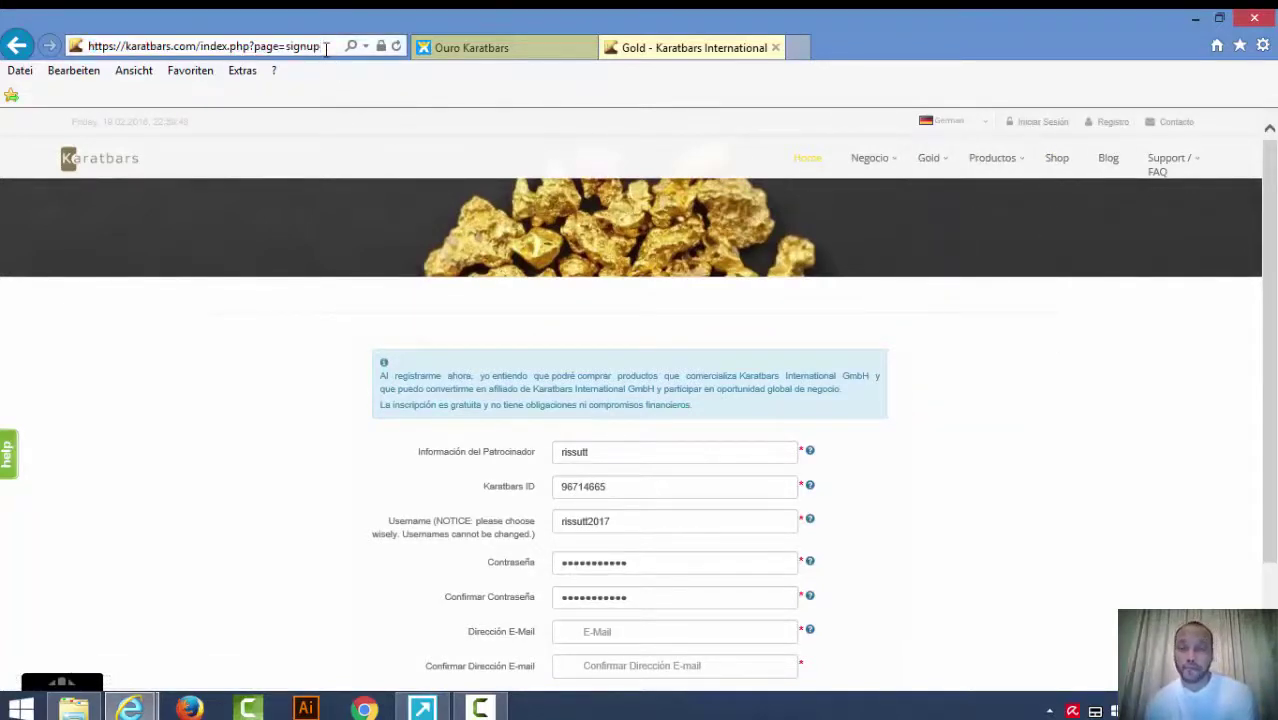
key("BackSpace")
key("BackSpace")
key("BackSpace")
key("BackSpace")
key("BackSpace")
key("BackSpace")
key("BackSpace")
key("BackSpace")
key("BackSpace")
key("BackSpace")
key("BackSpace")
key("BackSpace")
key("BackSpace")
key("BackSpace")
key("BackSpace")
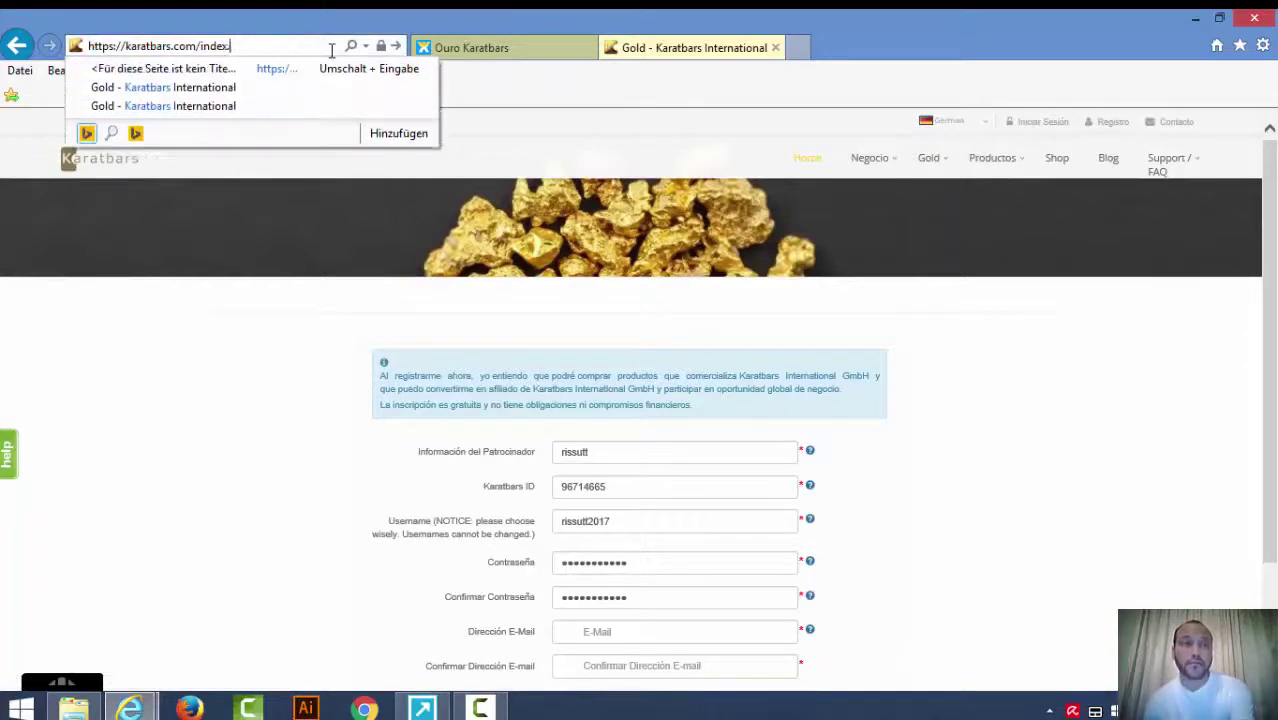
key("BackSpace")
key("BackSpace")
key("BackSpace")
key("Return")
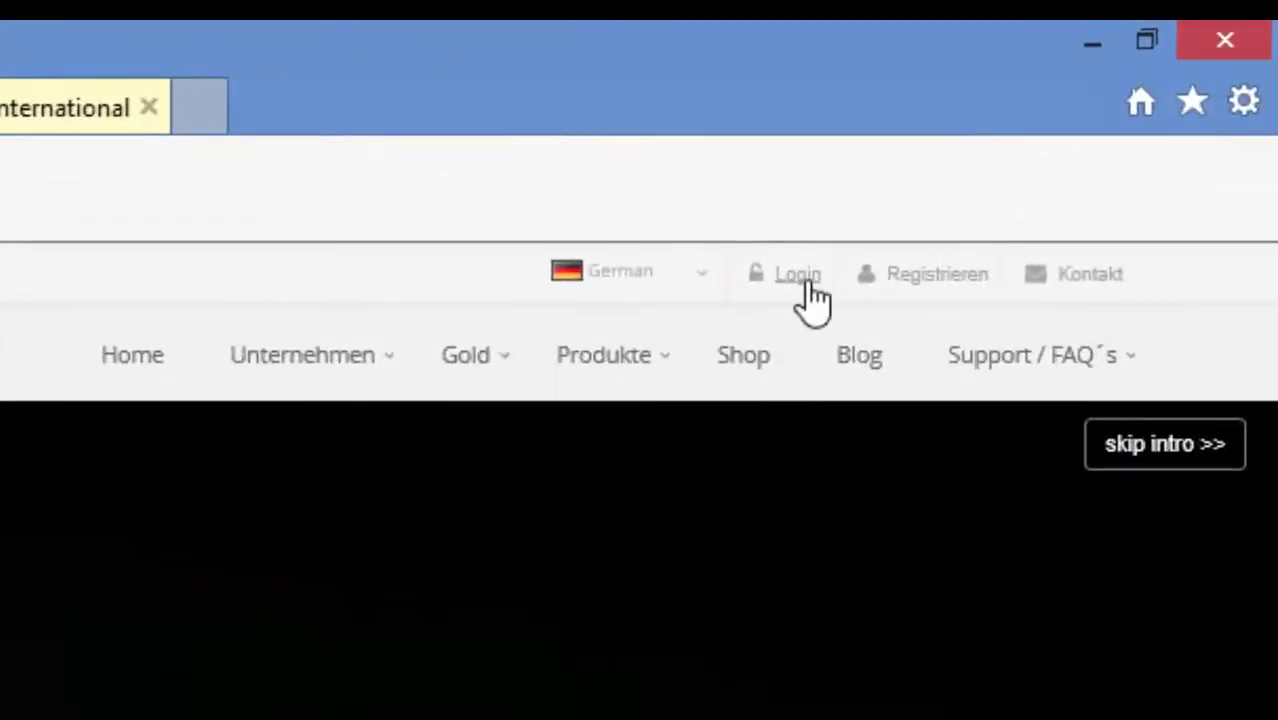
mouse_move(713, 291)
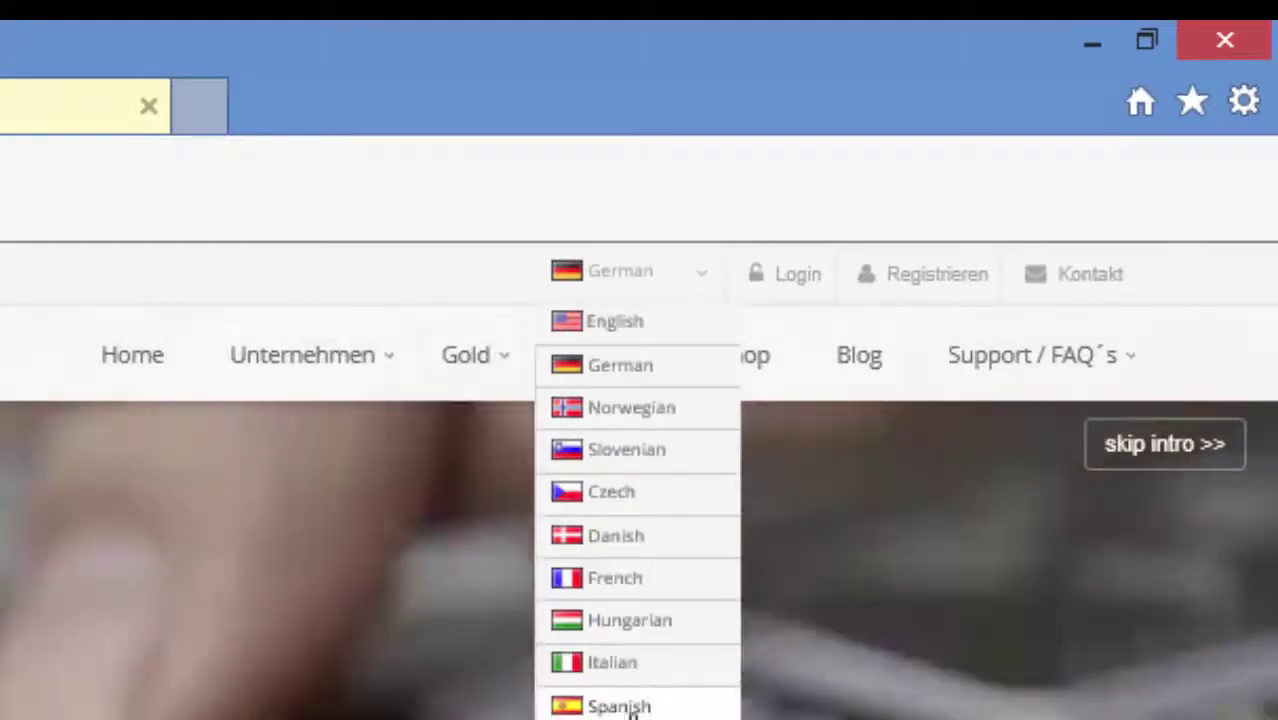
left_click(625, 706)
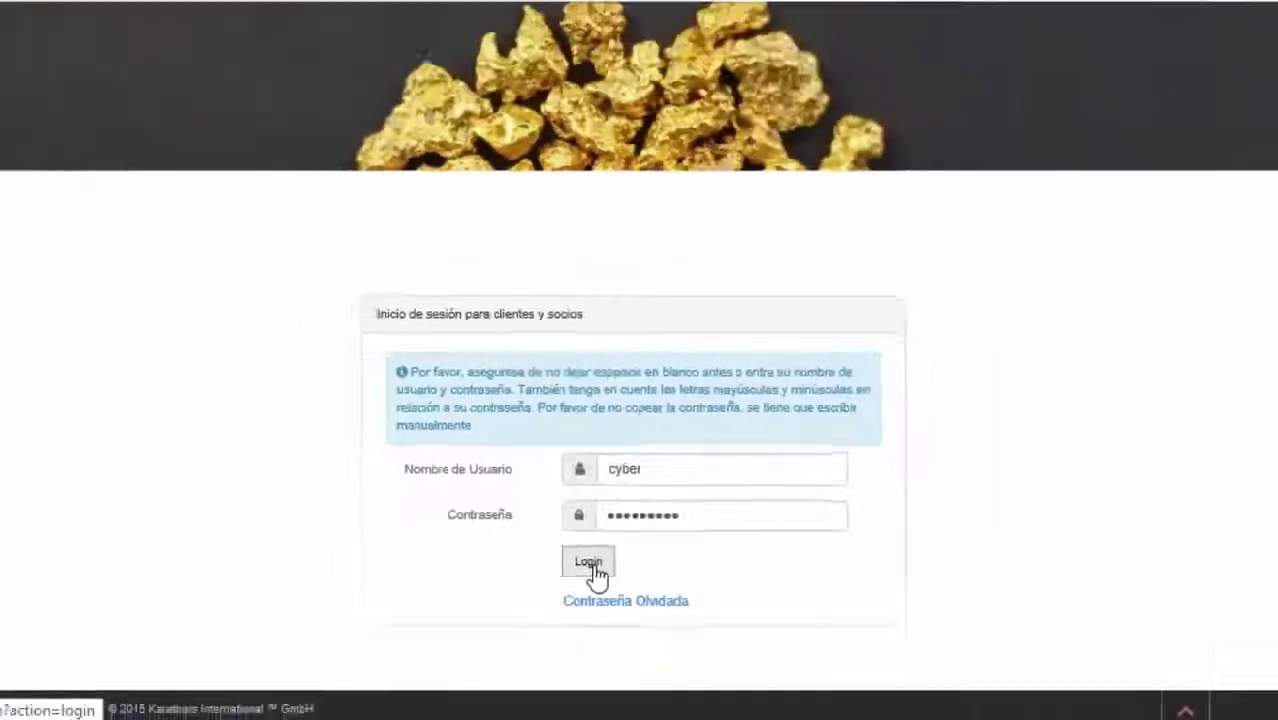
Log in and scroll the Principal dashboard to Personal Details, Team Statistics and Your Account.
left_click(558, 577)
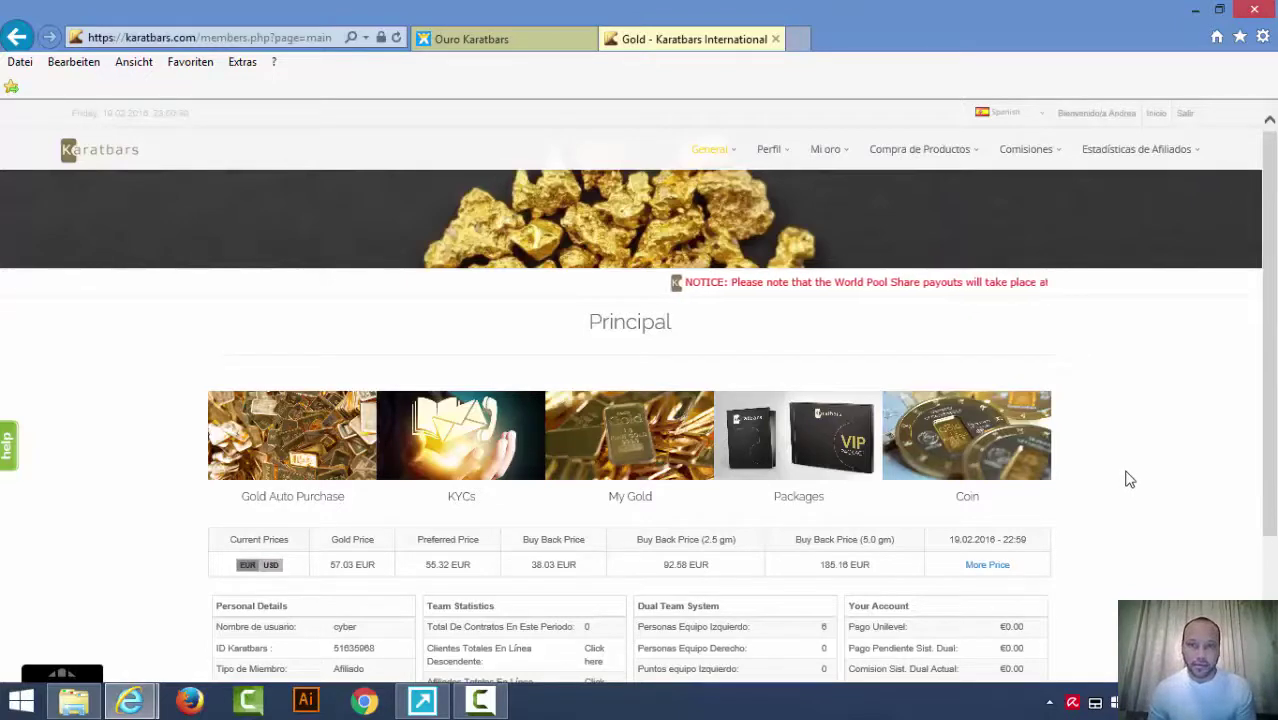
scroll(1127, 480, "down", 2)
scroll(1127, 480, "up", 1)
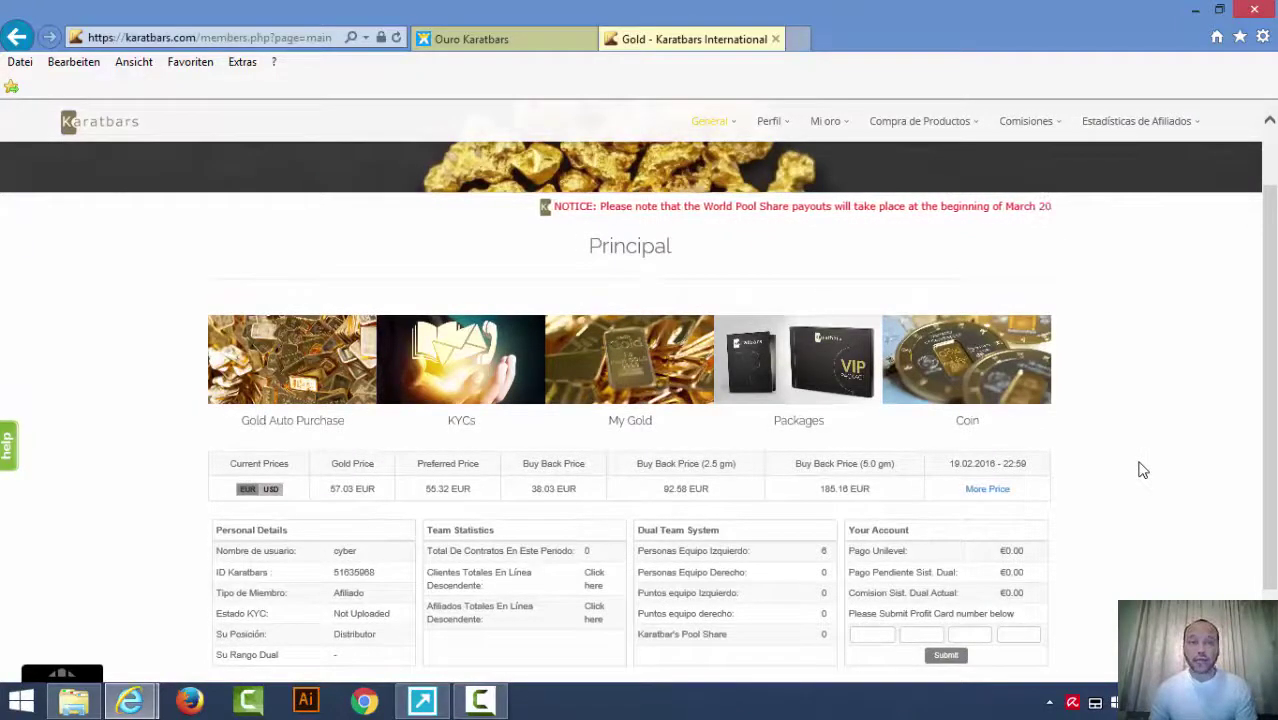
scroll(1143, 469, "down", 1)
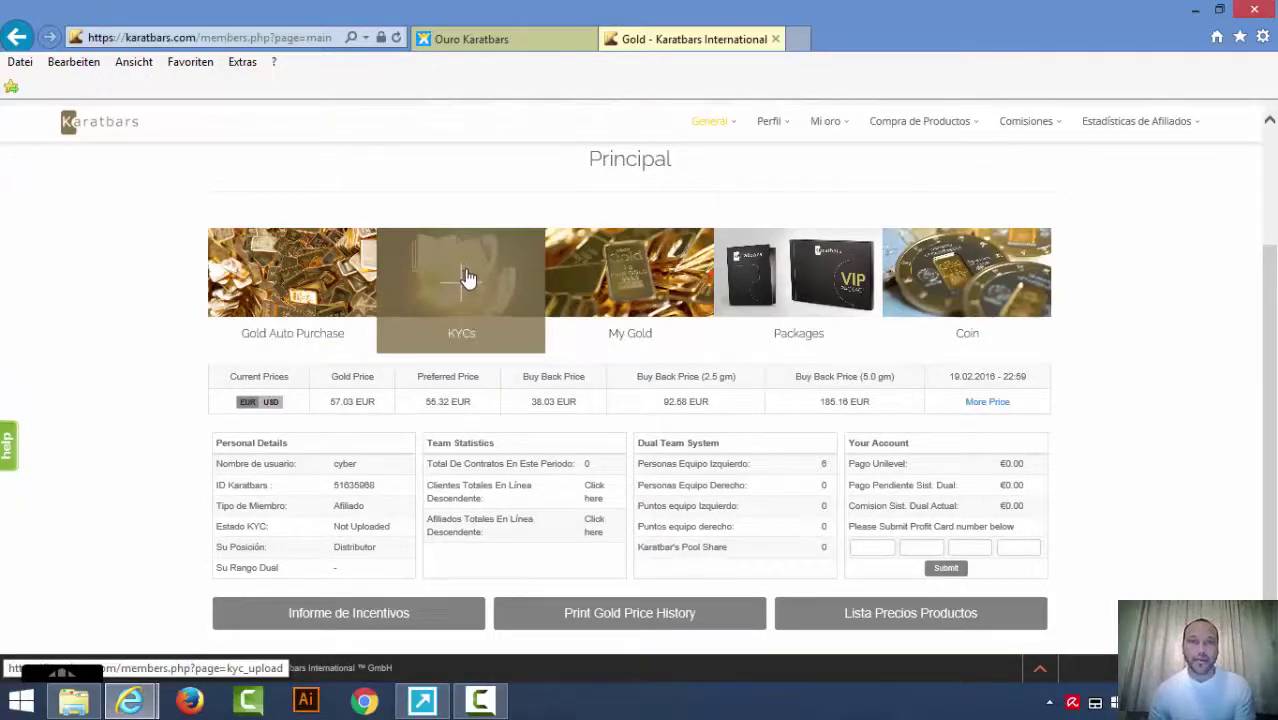
Open the KYCs upload page and choose Prueba de identidad as the document type.
left_click(468, 277)
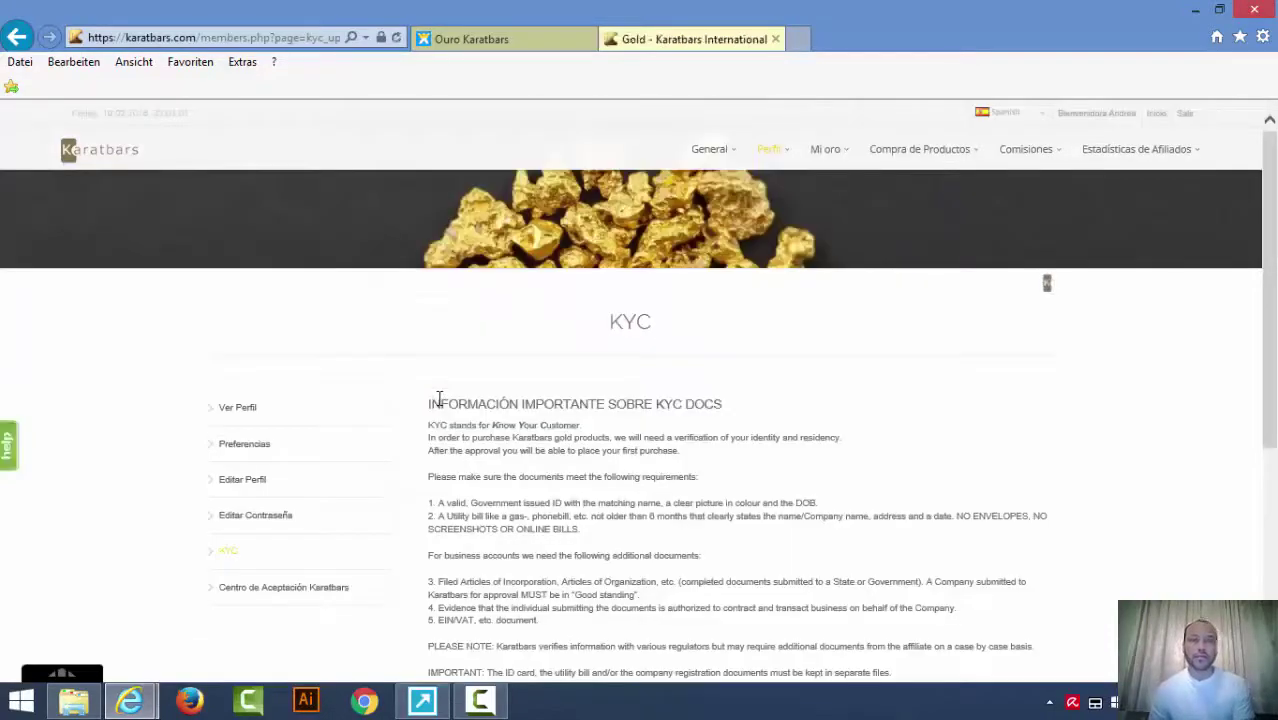
scroll(440, 400, "down", 5)
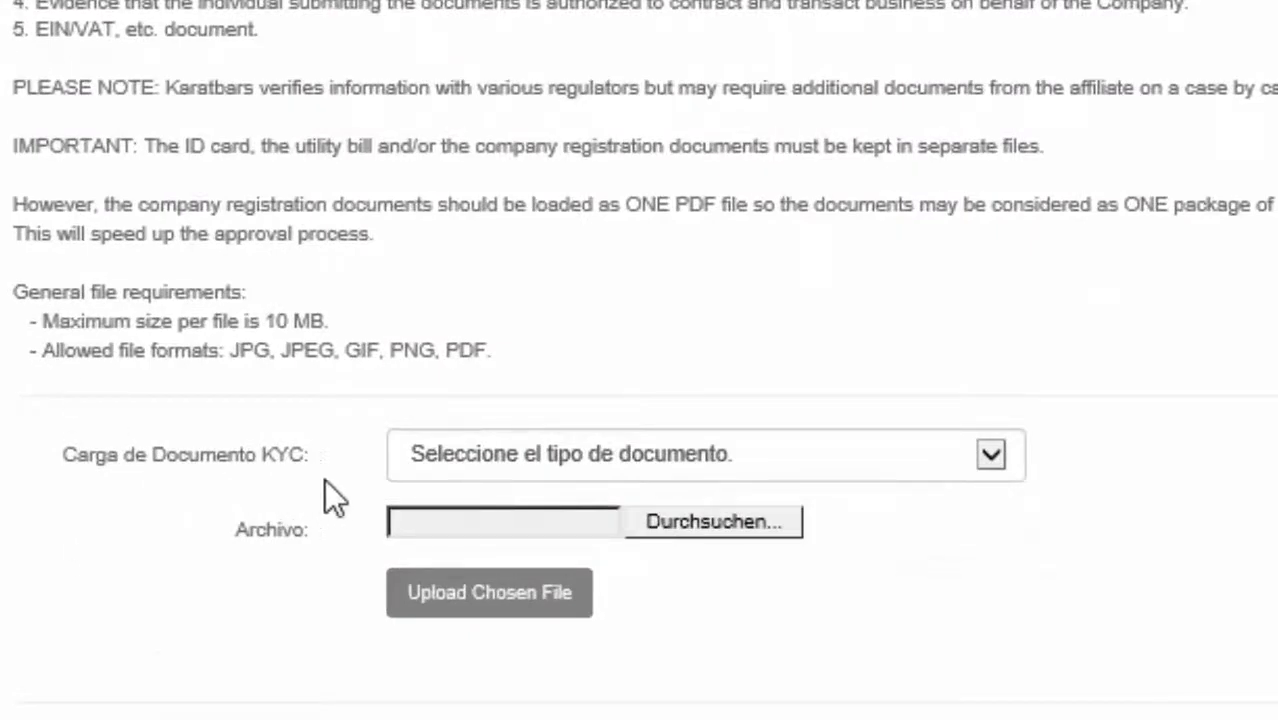
left_click(992, 455)
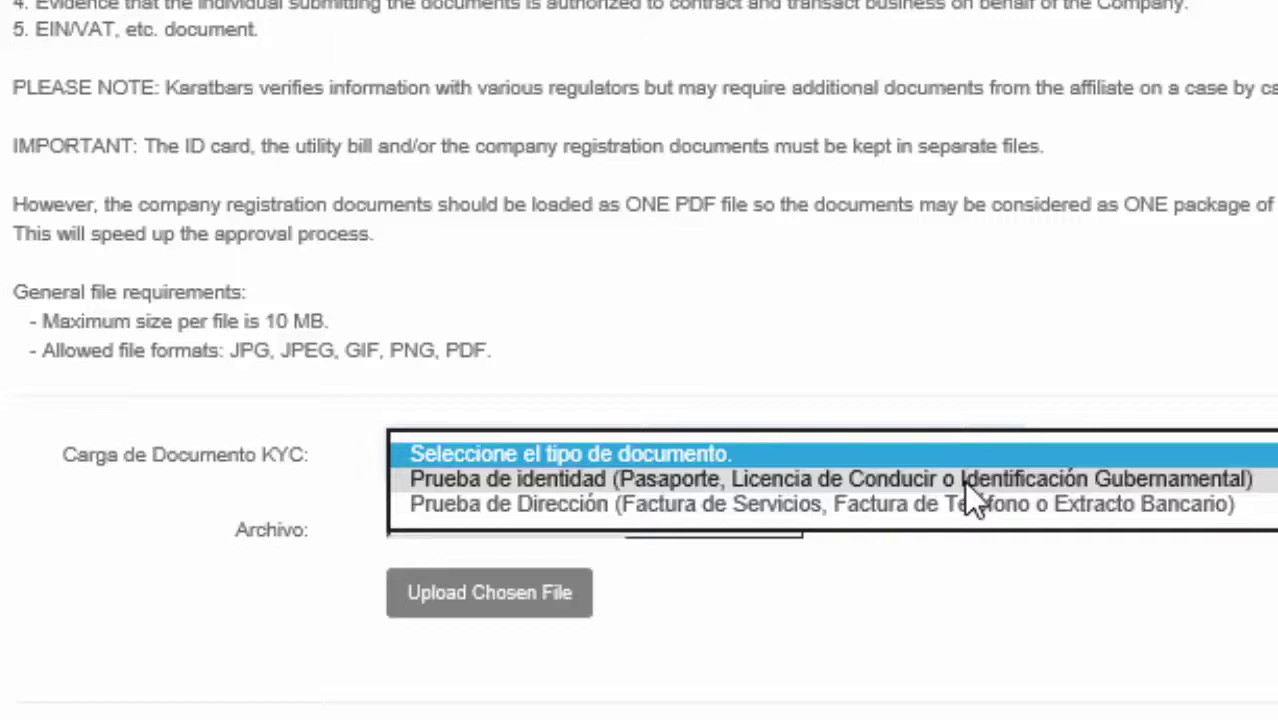
left_click(963, 480)
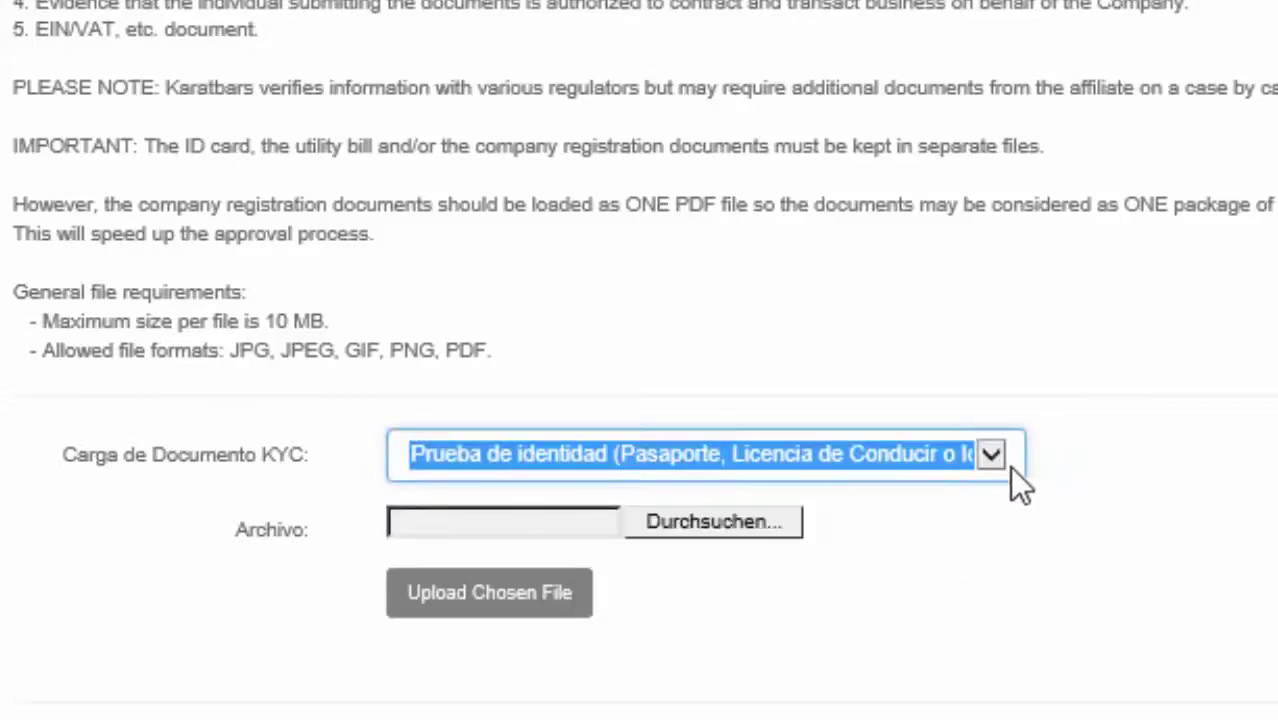
Browse the Desktop for a document, then close the file chooser without choosing one.
left_click(760, 520)
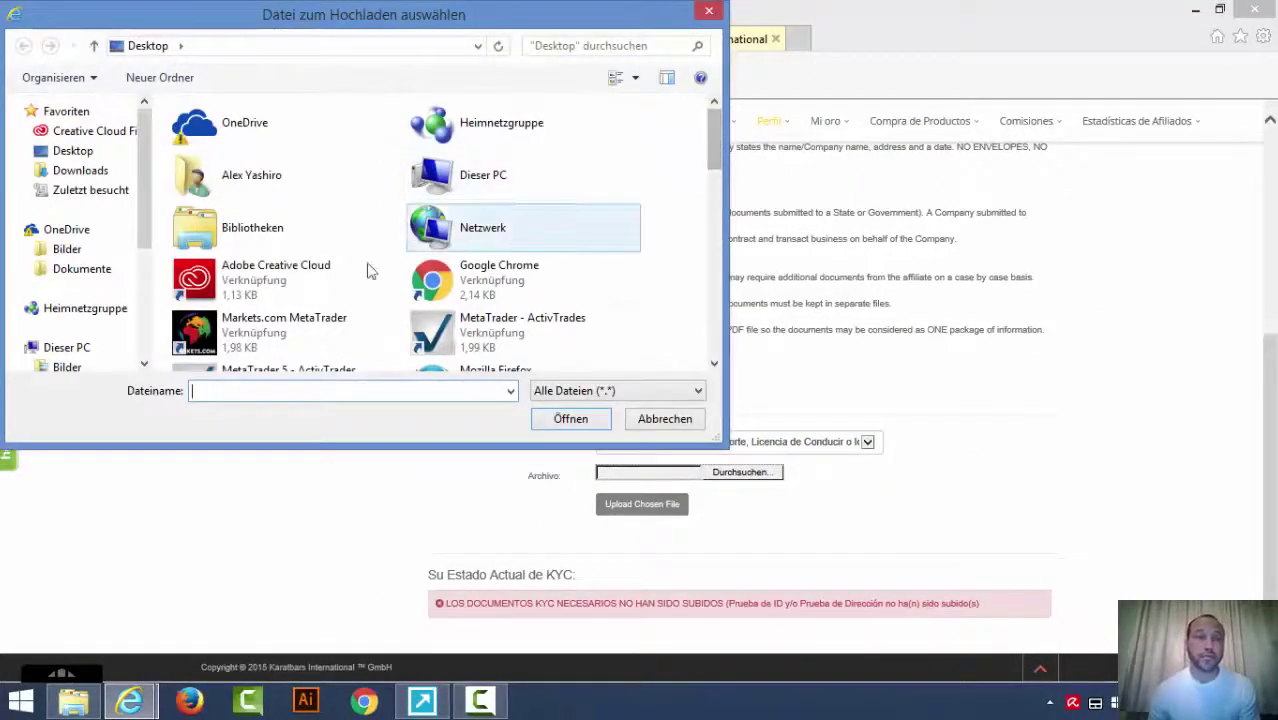
left_click(68, 152)
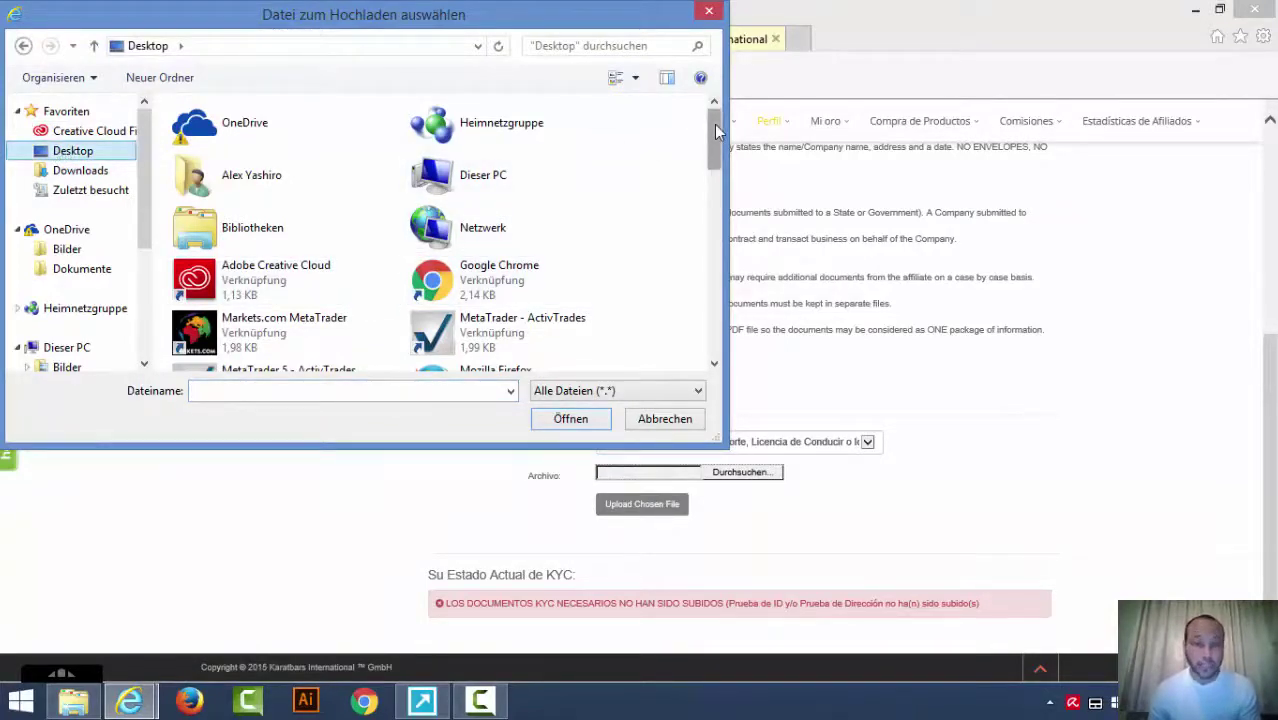
left_click_drag(714, 124, 712, 128)
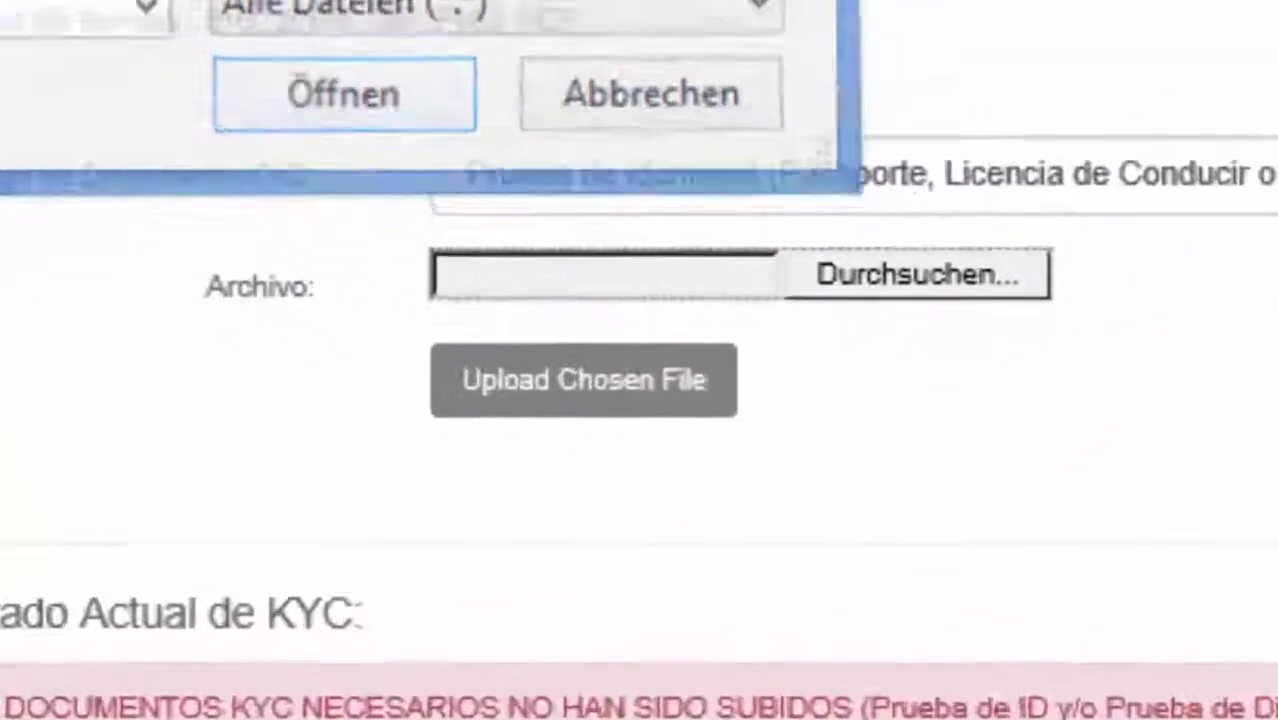
left_click(665, 418)
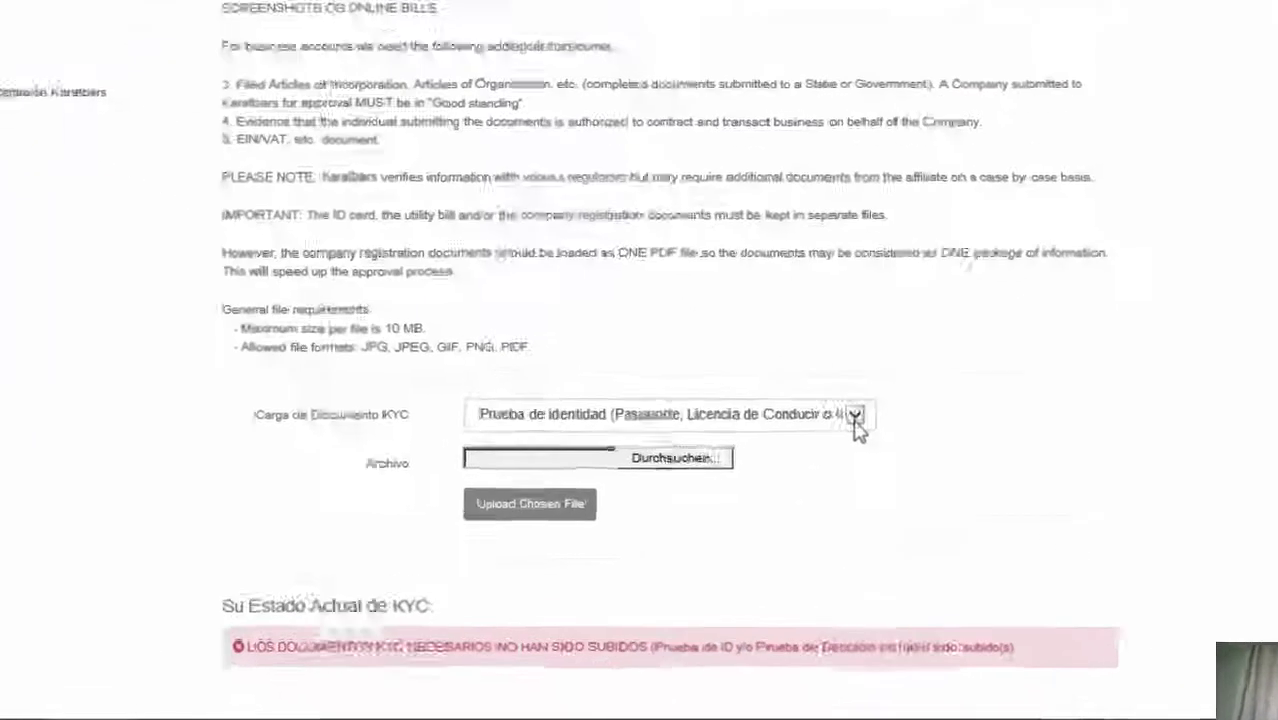
Select Prueba de Dirección as the document type and submit the upload with no file.
left_click(867, 443)
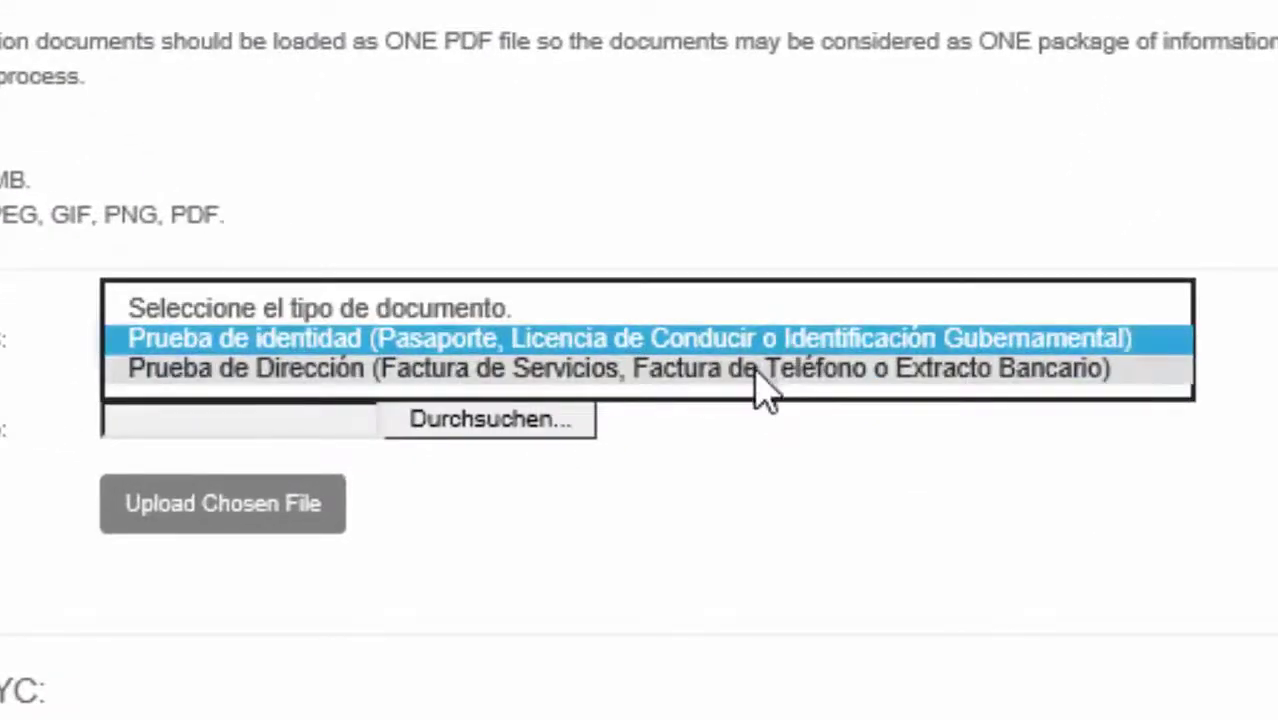
left_click(757, 370)
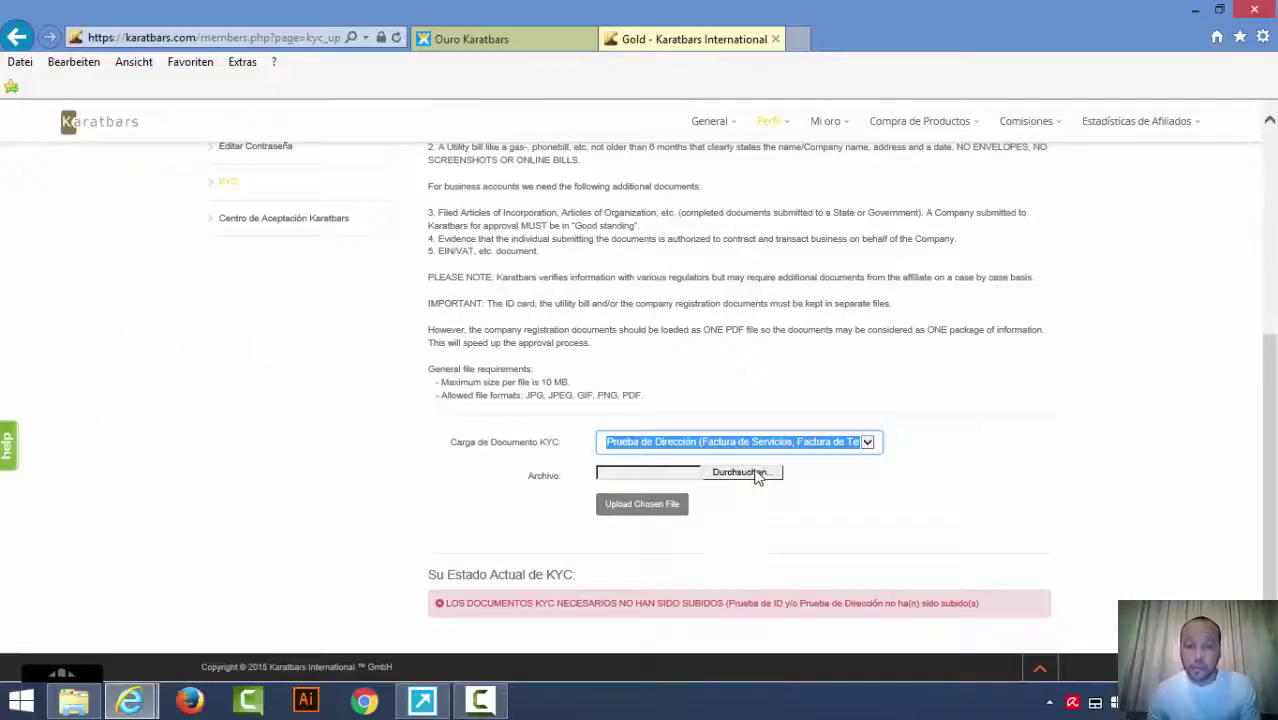
left_click(740, 472)
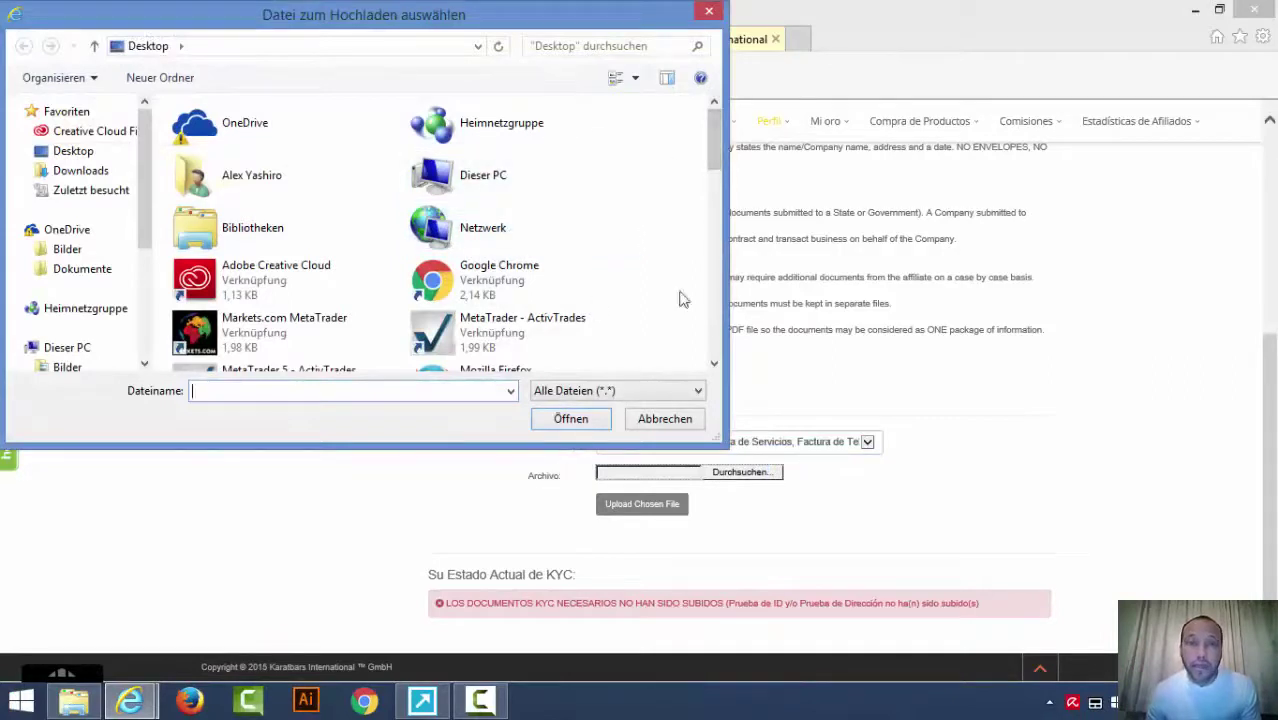
left_click(708, 17)
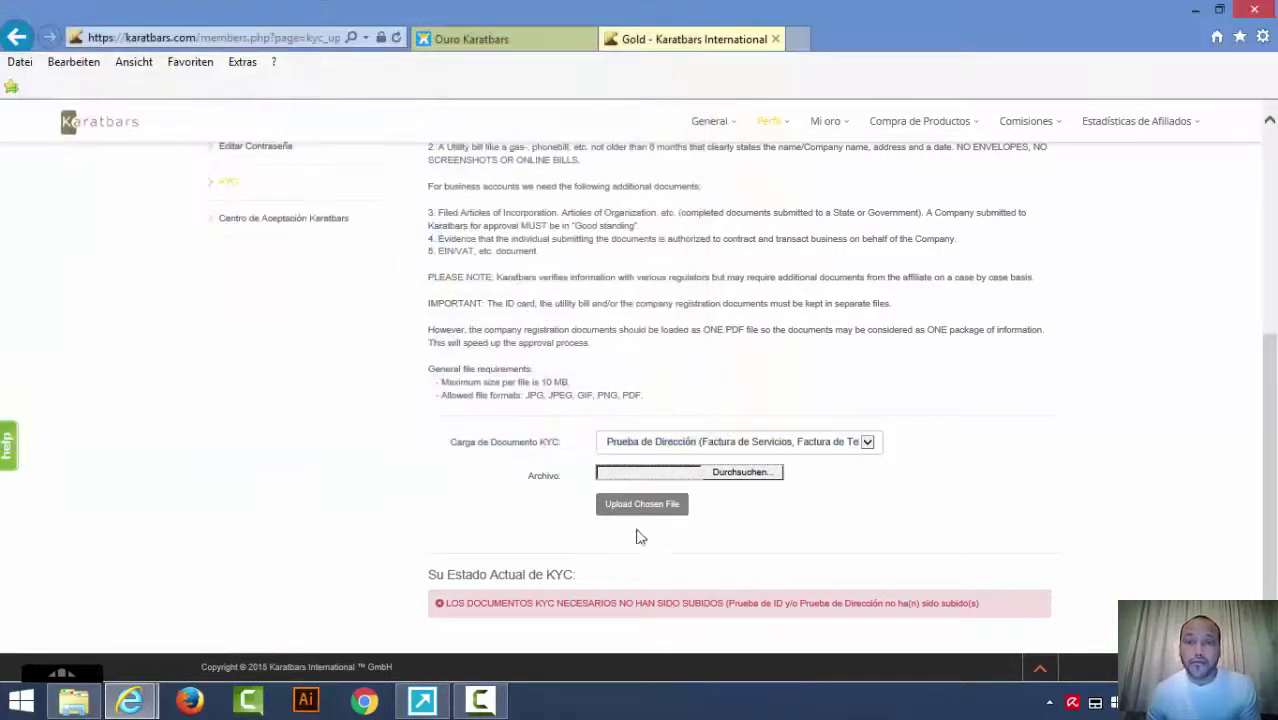
left_click(642, 505)
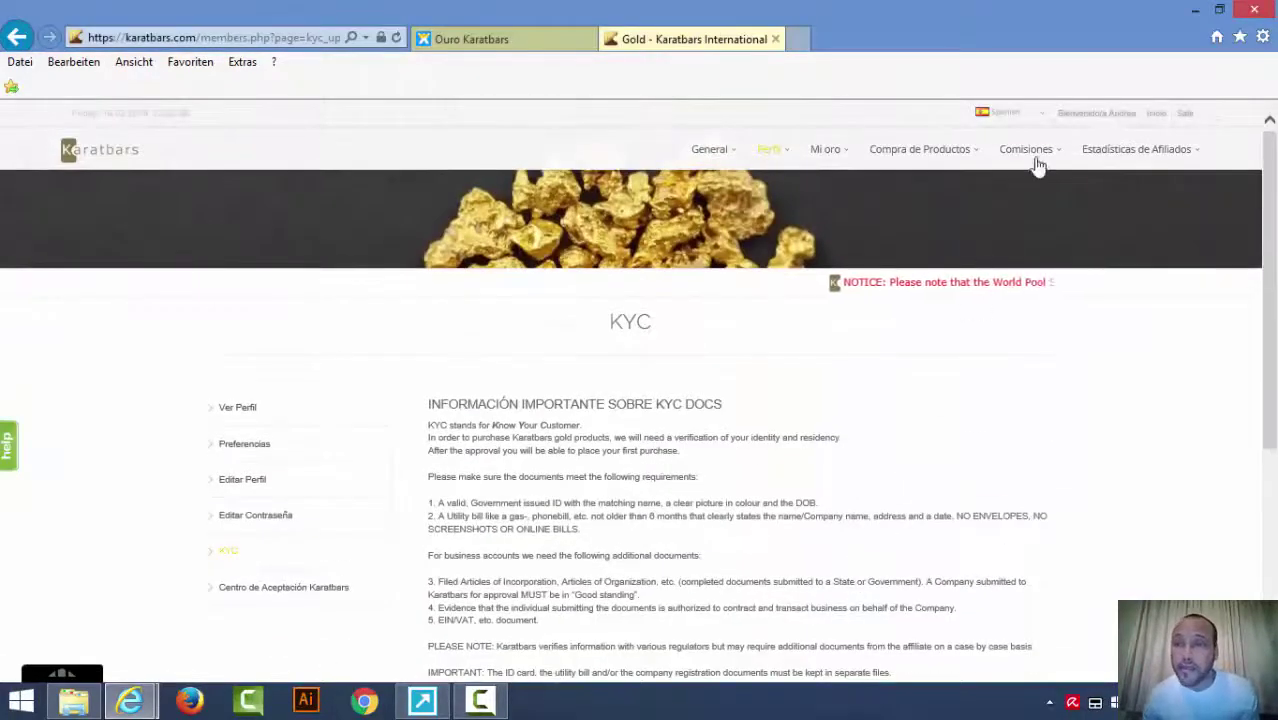
Visit and reload the Inicio home page, then return to the Mi Cuenta dashboard.
left_click(1155, 116)
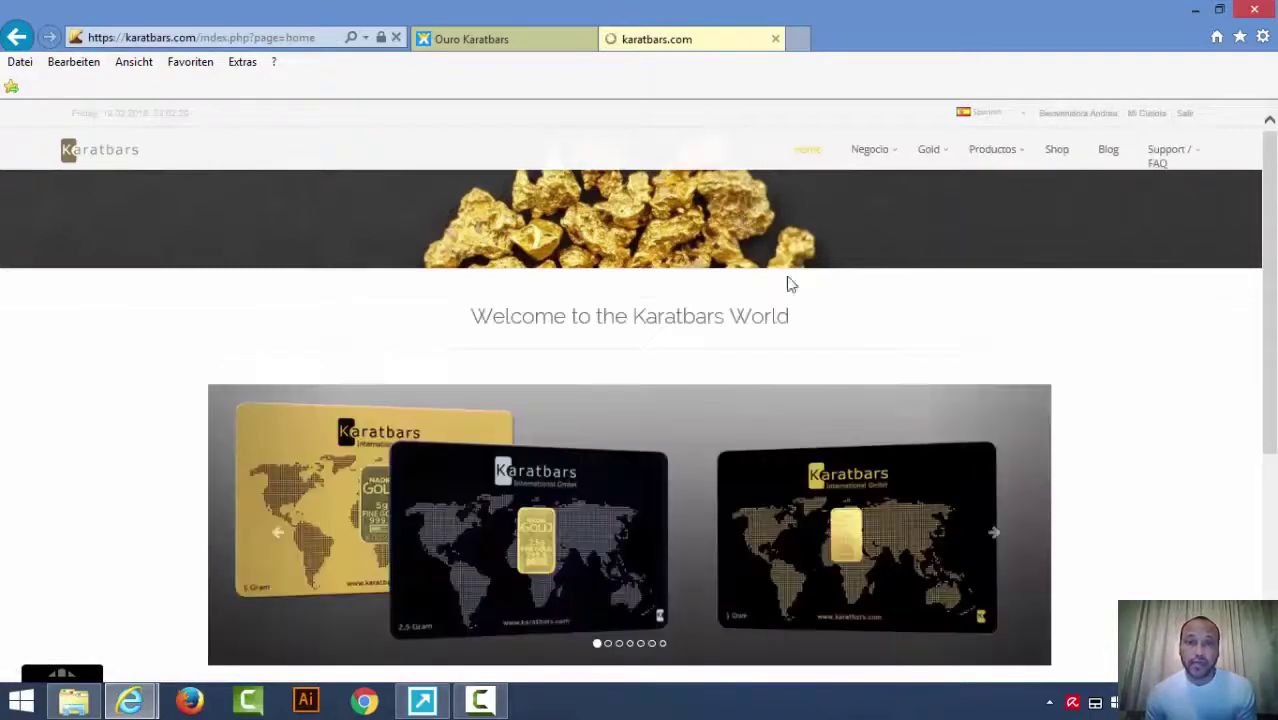
left_click(804, 150)
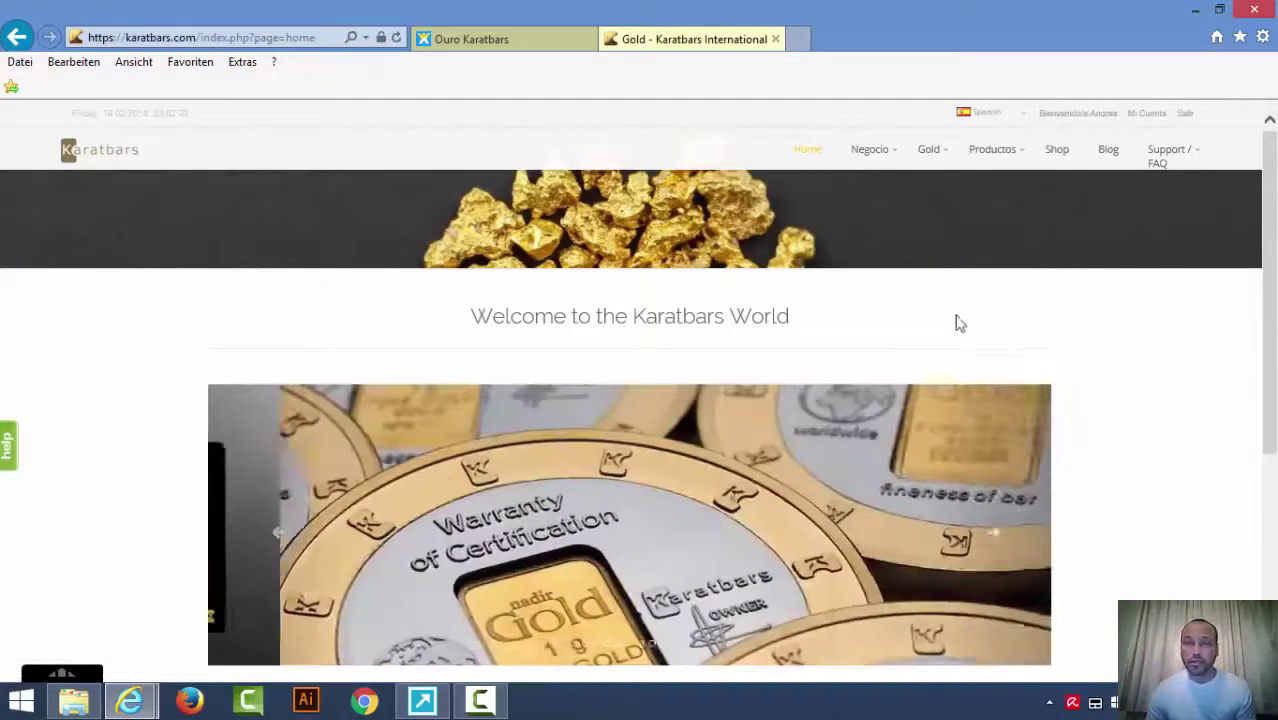
left_click(1135, 115)
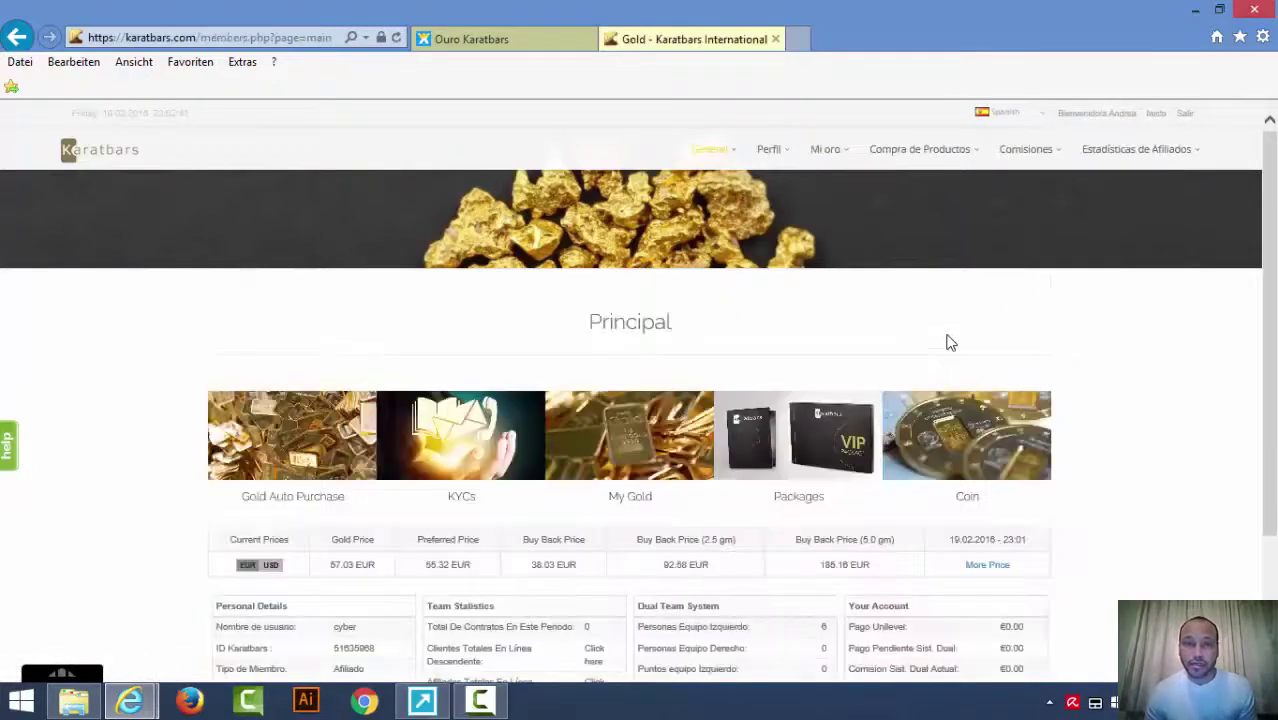
scroll(950, 340, "down", 2)
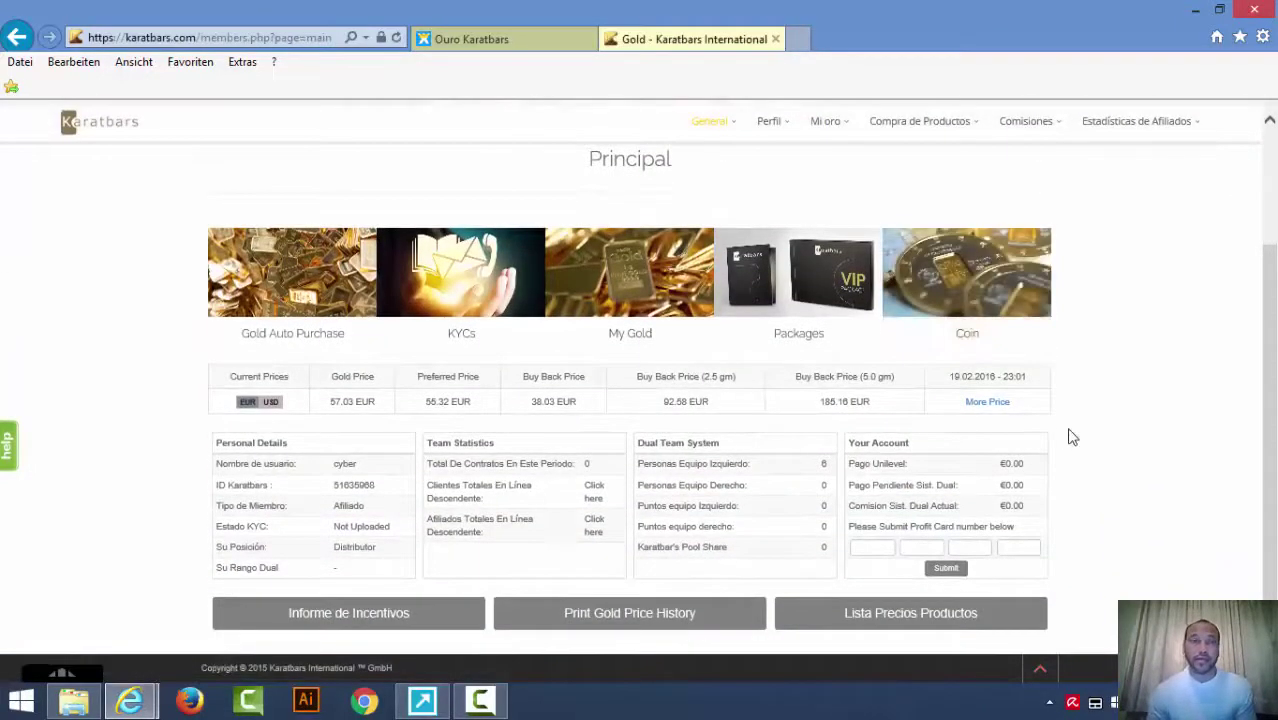
scroll(1018, 456, "up", 2)
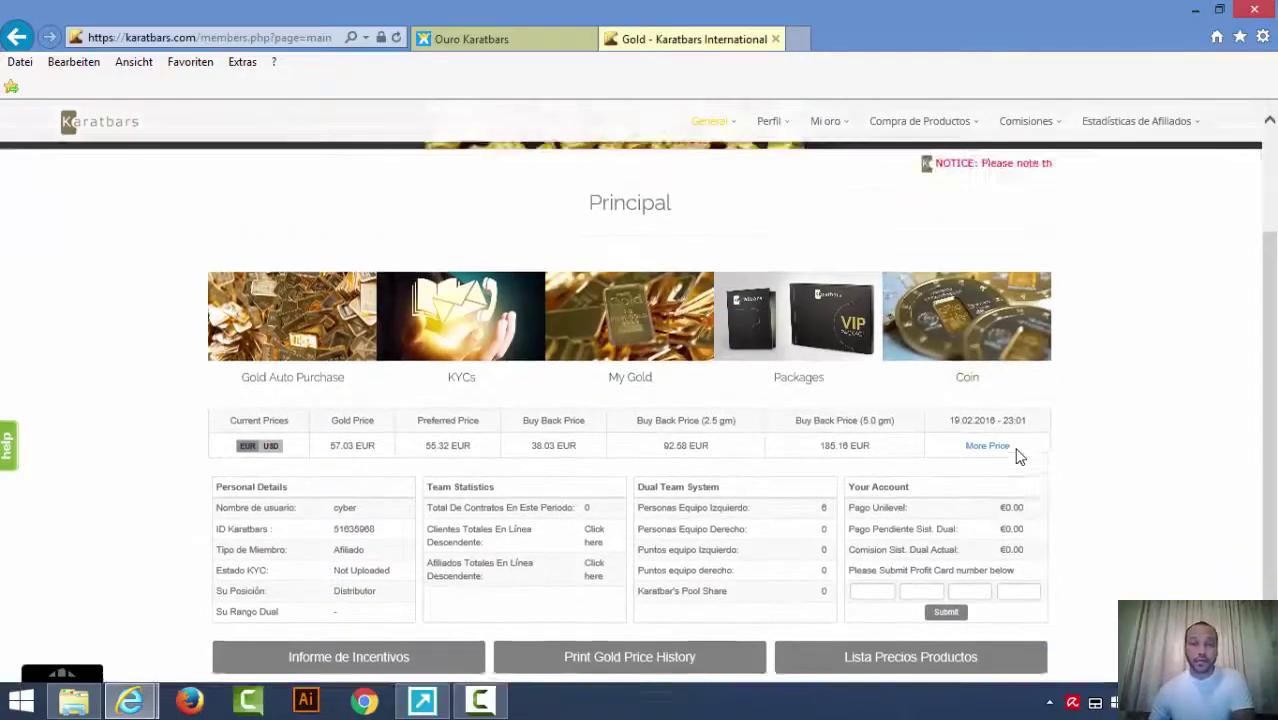
scroll(1018, 455, "down", 2)
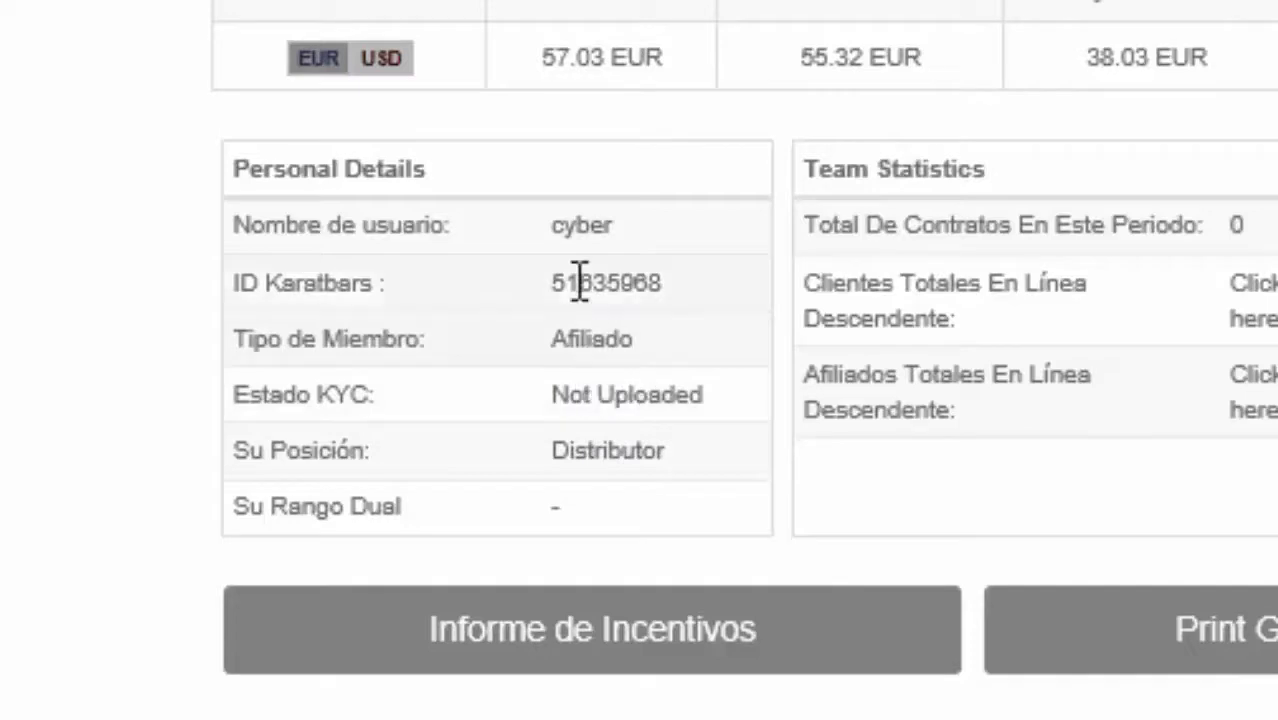
left_click_drag(556, 228, 632, 245)
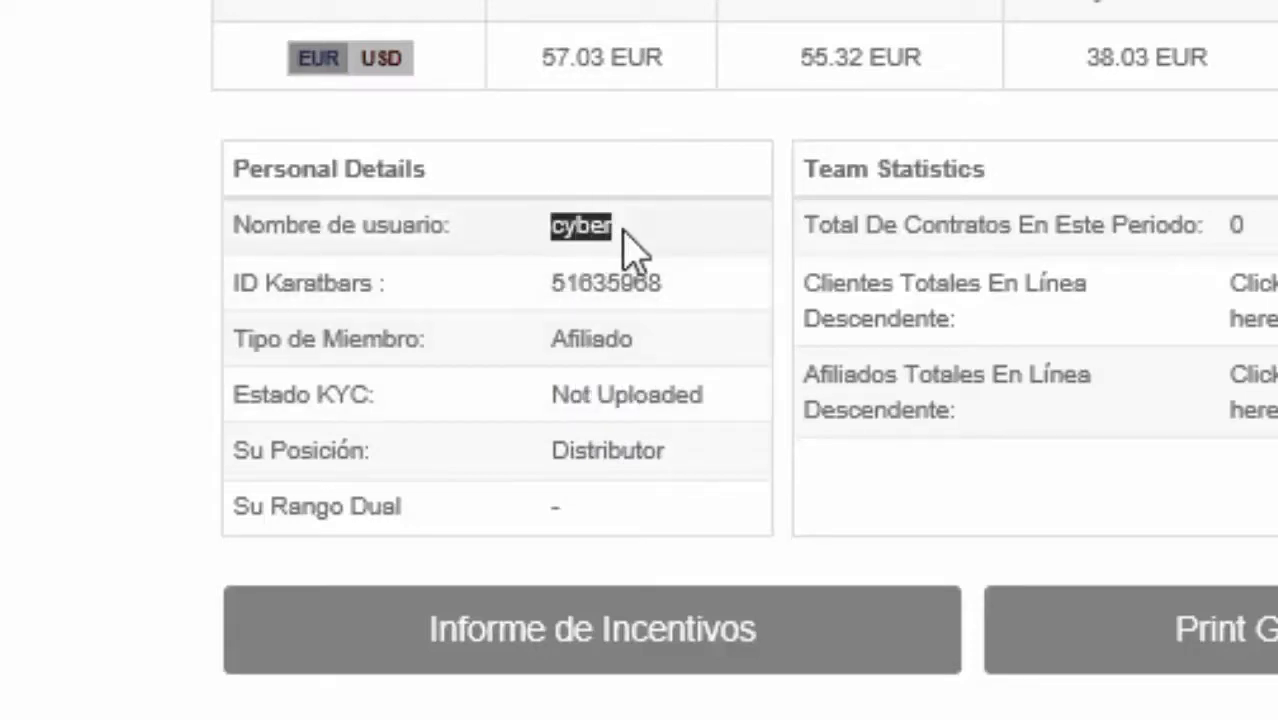
left_click(570, 290)
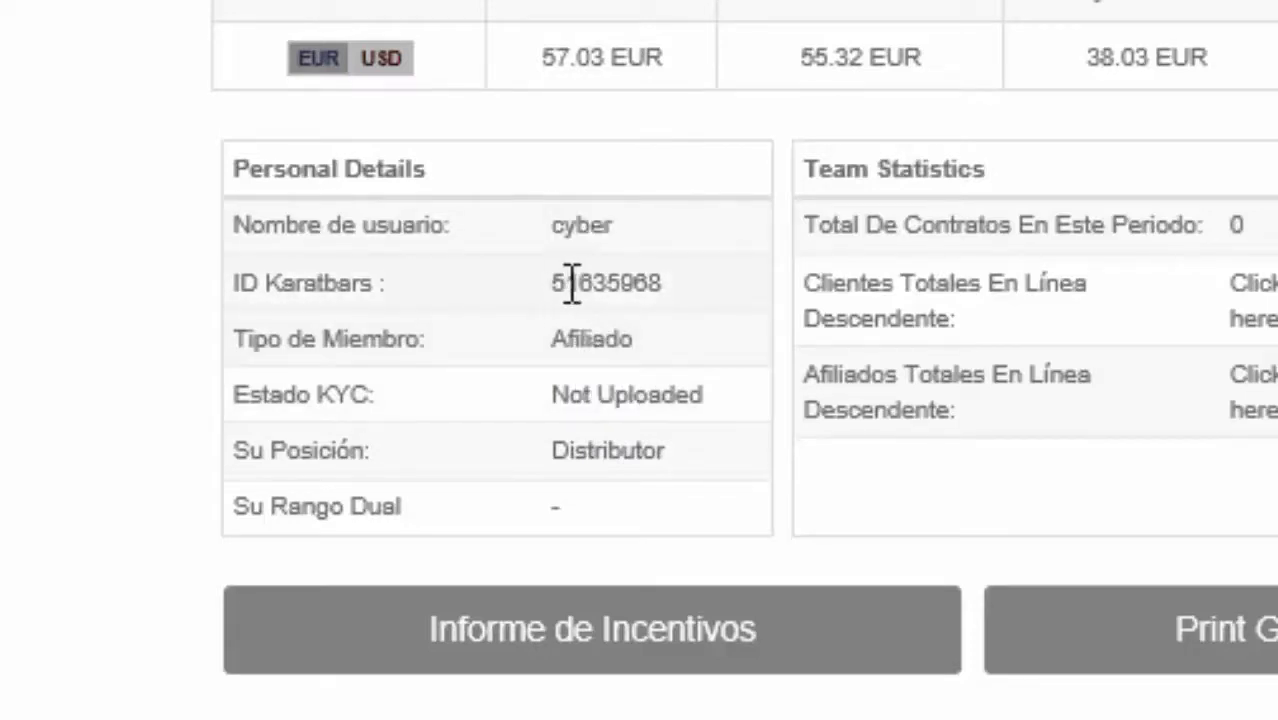
left_click_drag(571, 283, 673, 314)
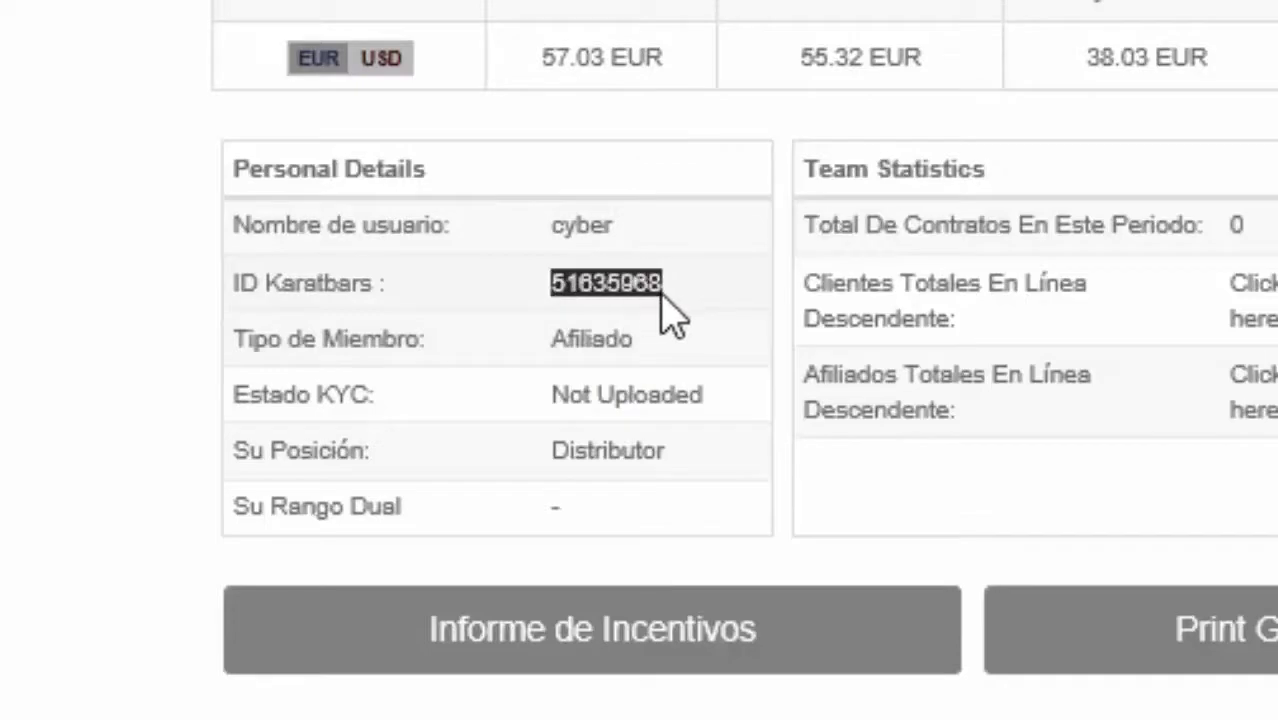
double_click(585, 345)
left_click_drag(559, 394, 735, 425)
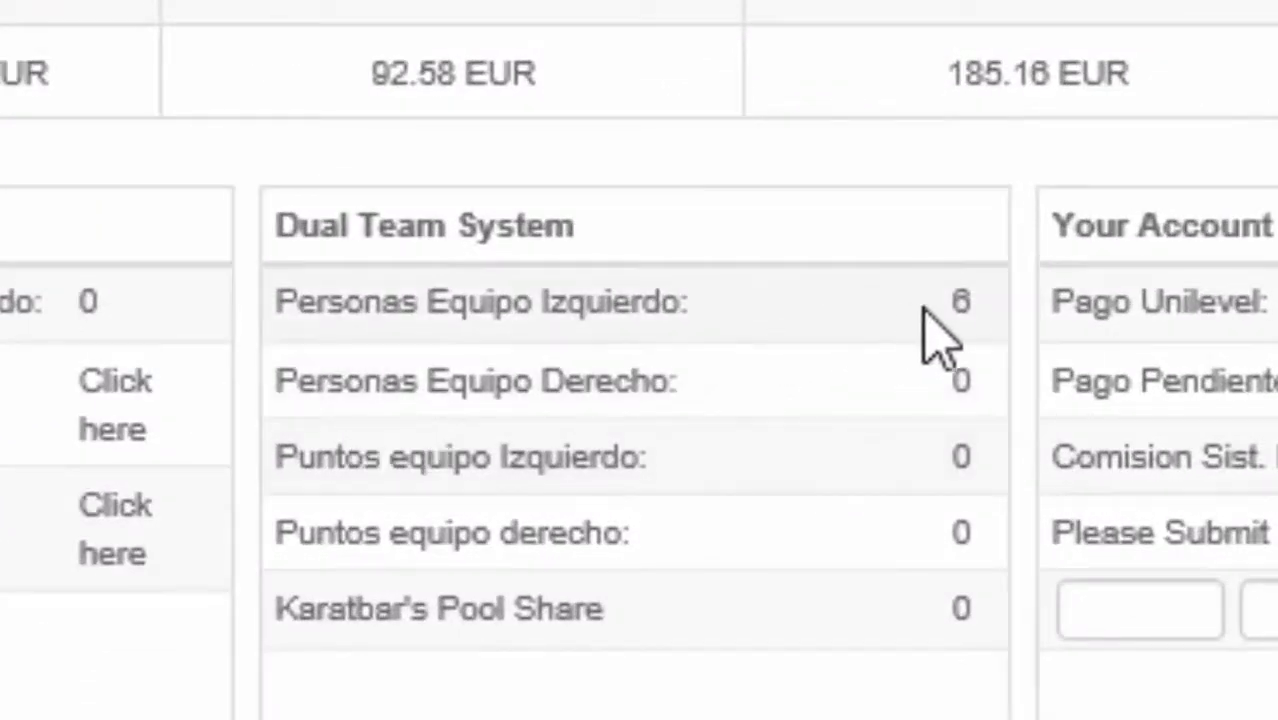
left_click_drag(925, 305, 1070, 314)
left_click(847, 314)
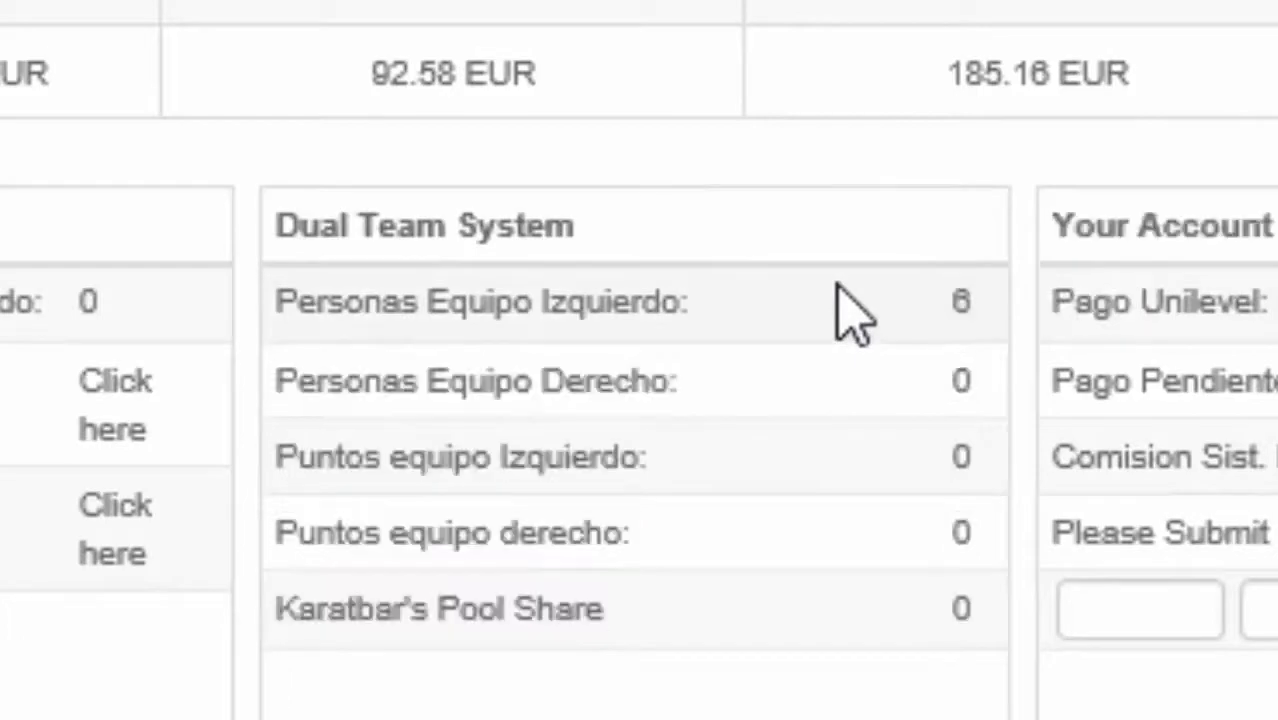
double_click(958, 301)
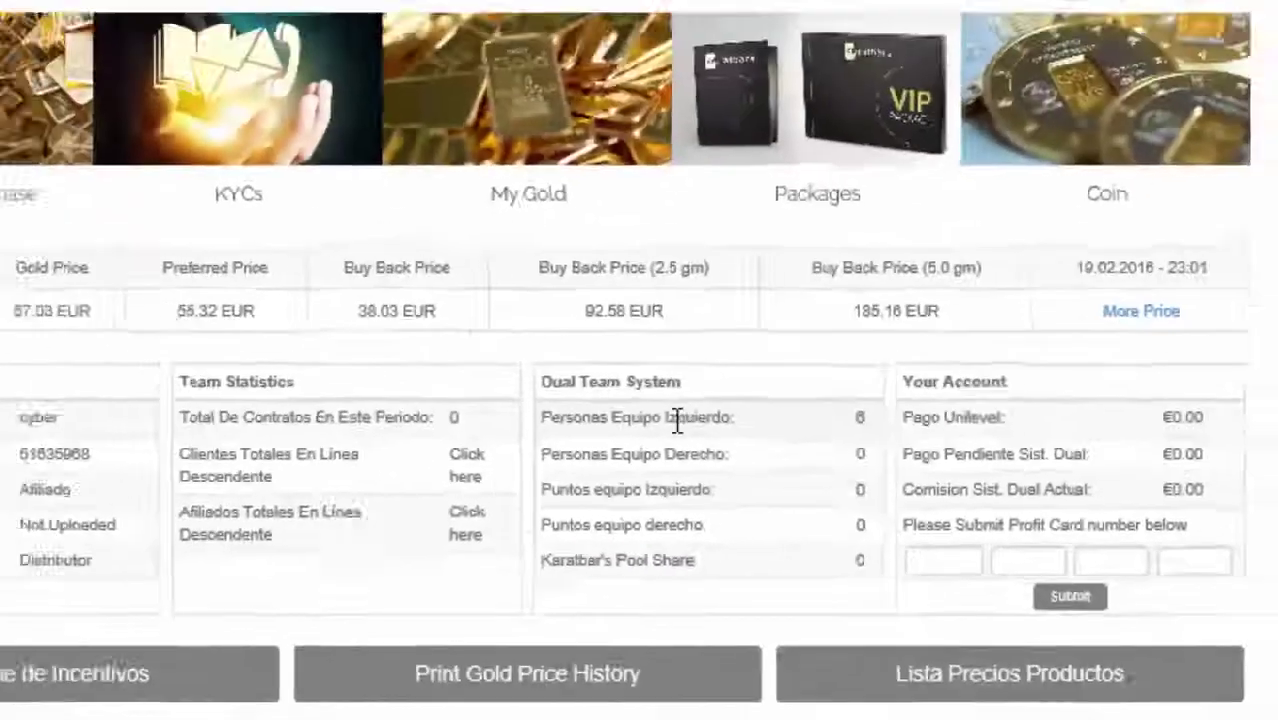
double_click(677, 422)
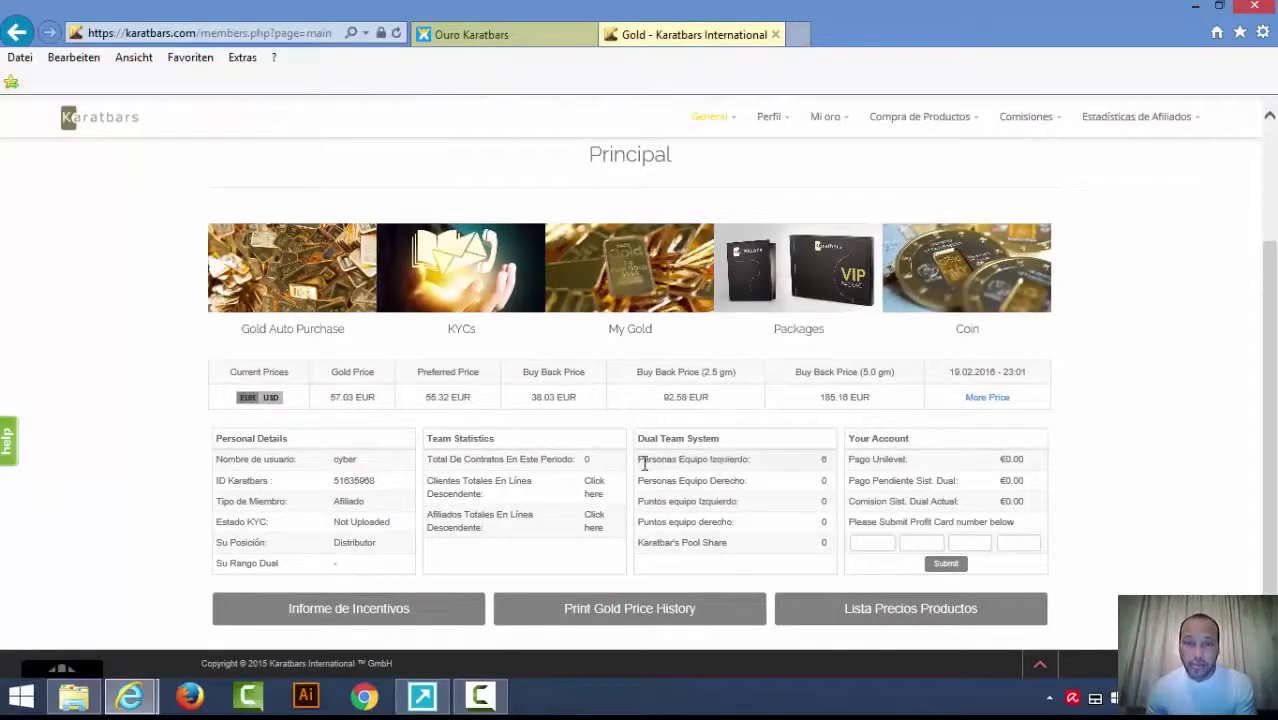
left_click_drag(644, 463, 744, 478)
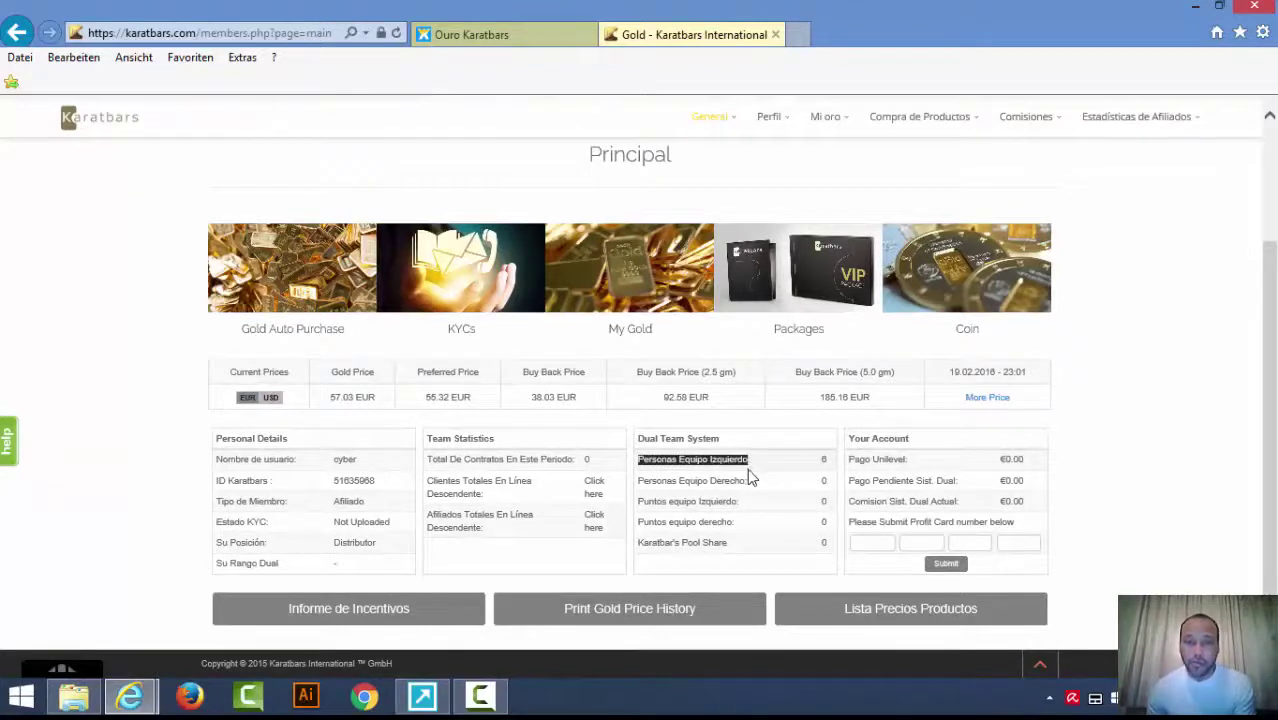
left_click(766, 480)
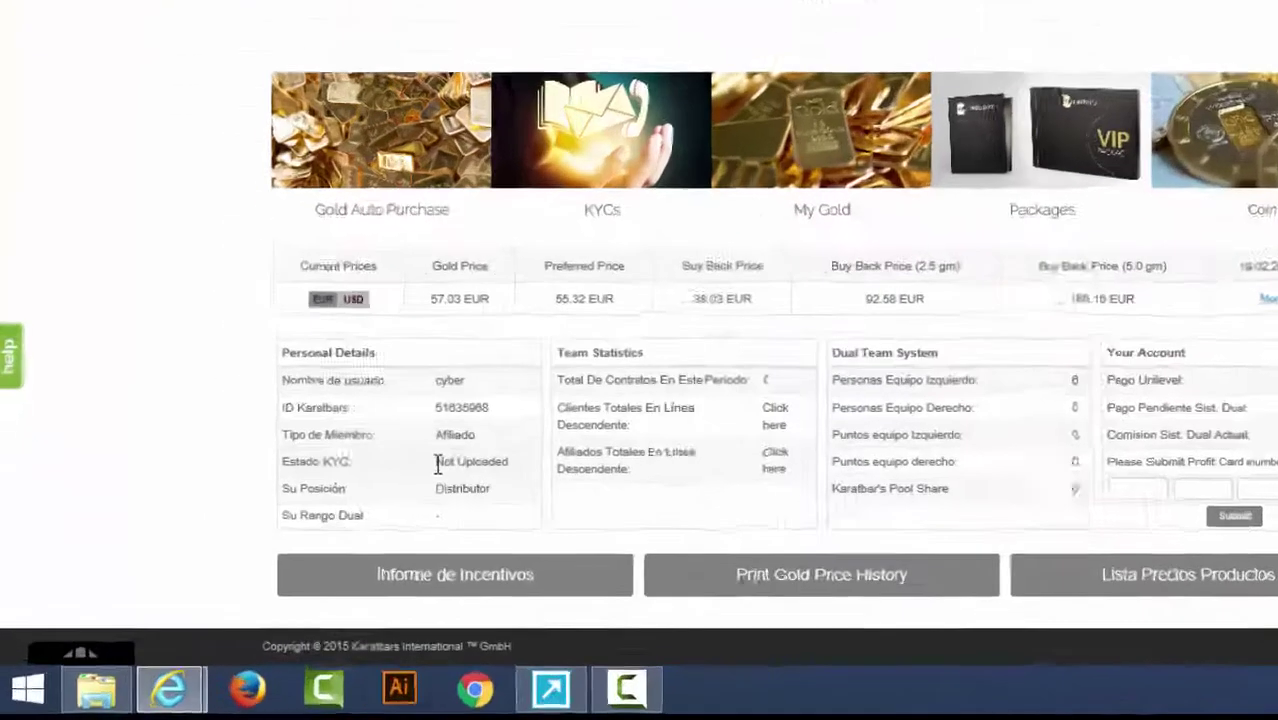
left_click_drag(437, 463, 512, 470)
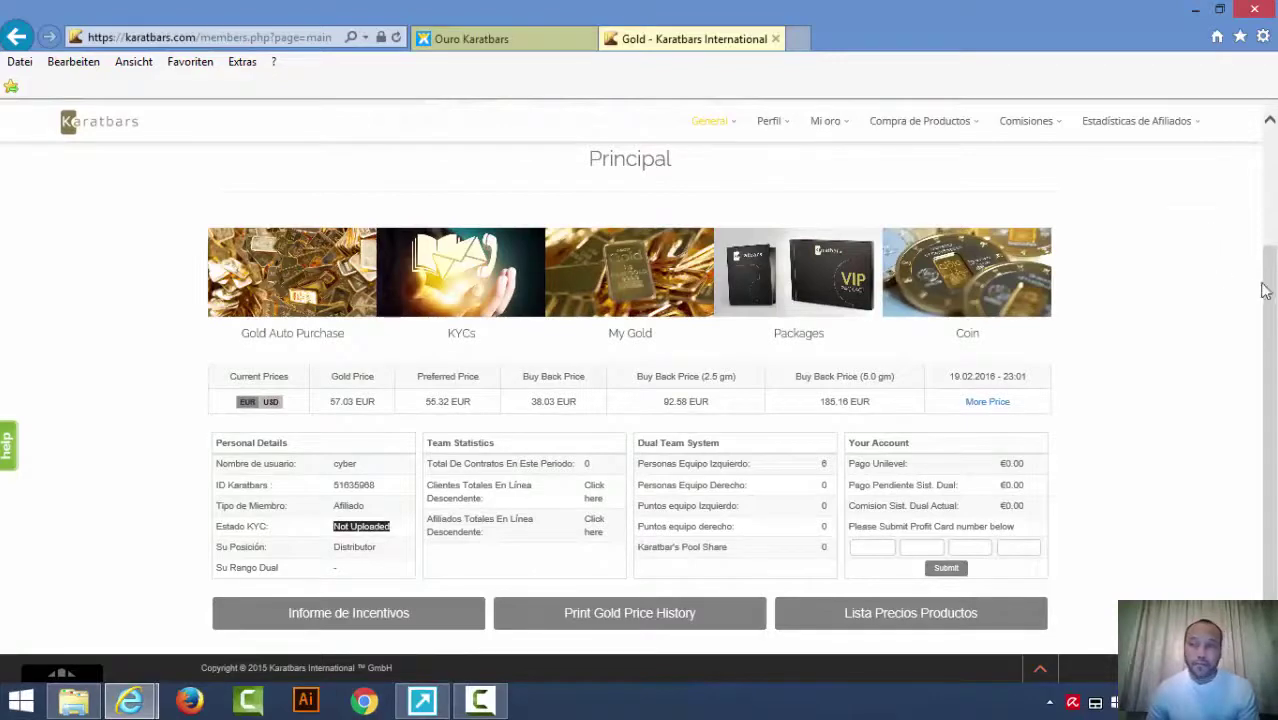
left_click_drag(1265, 290, 1266, 185)
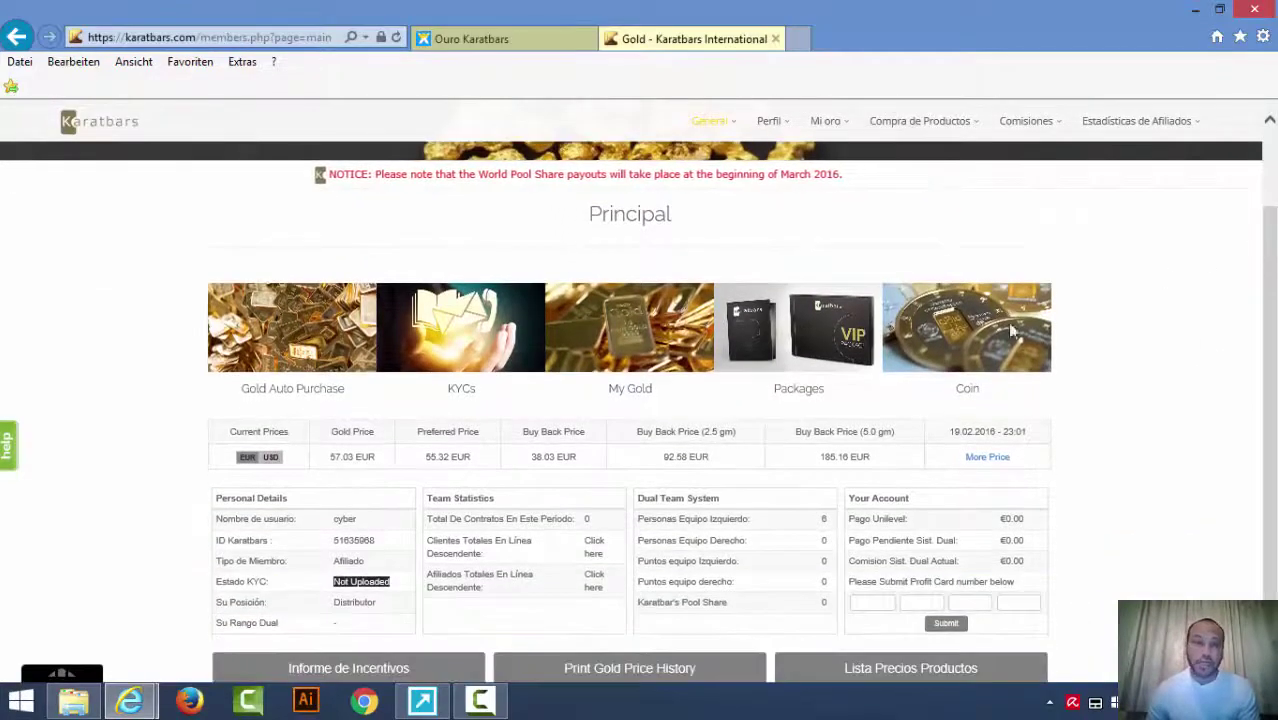
left_click(337, 593)
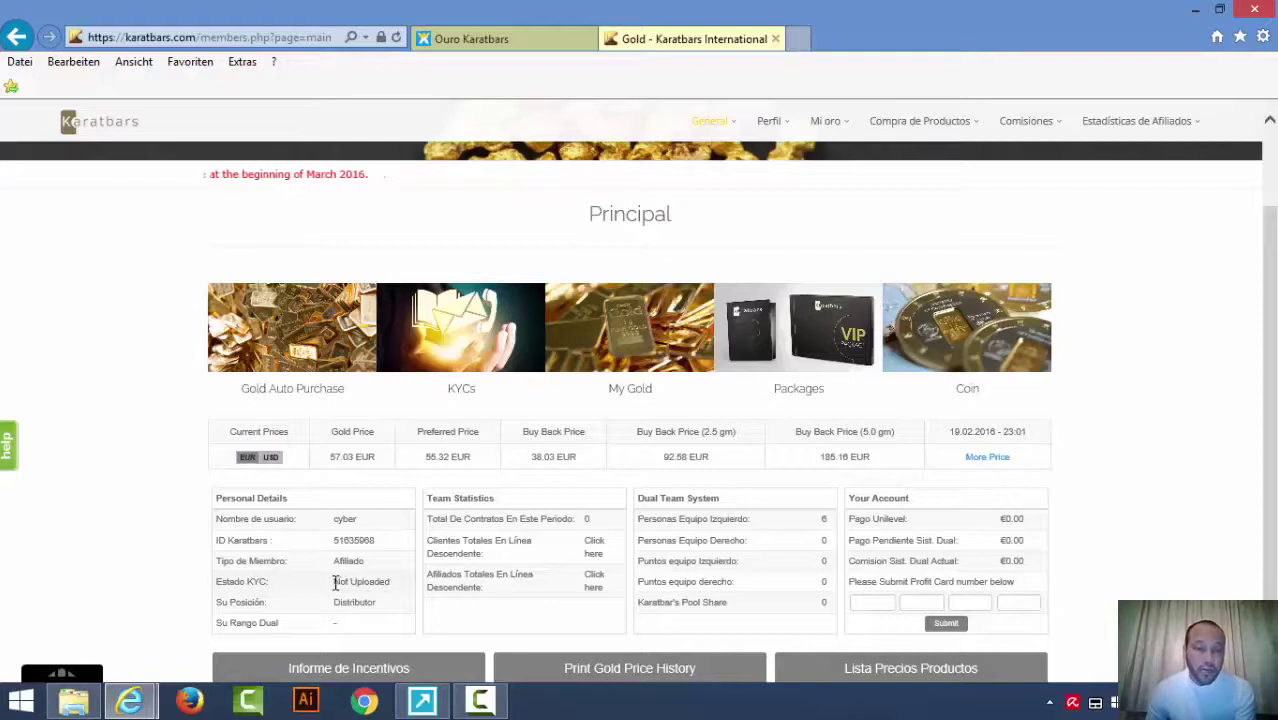
left_click_drag(336, 583, 392, 584)
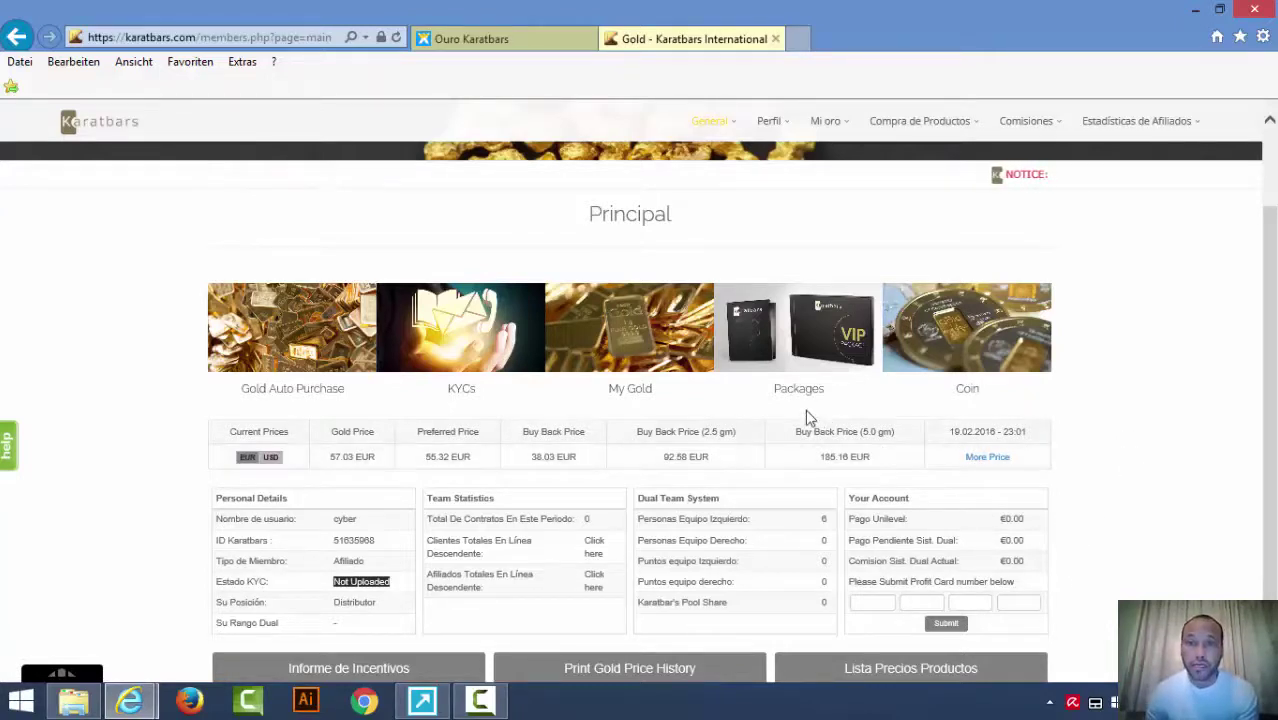
Open Packages, scroll past Silver and Gold, and highlight the VIP price 2,011.09 €.
left_click(795, 341)
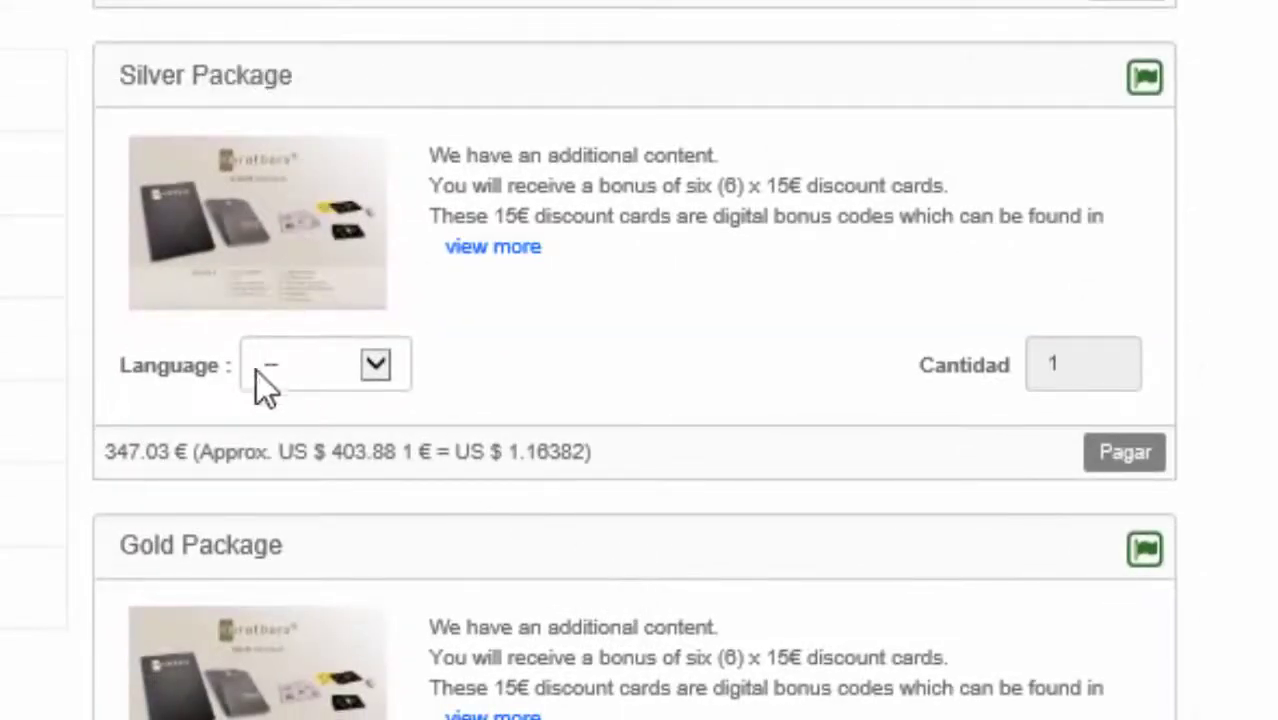
scroll(764, 399, "down", 3)
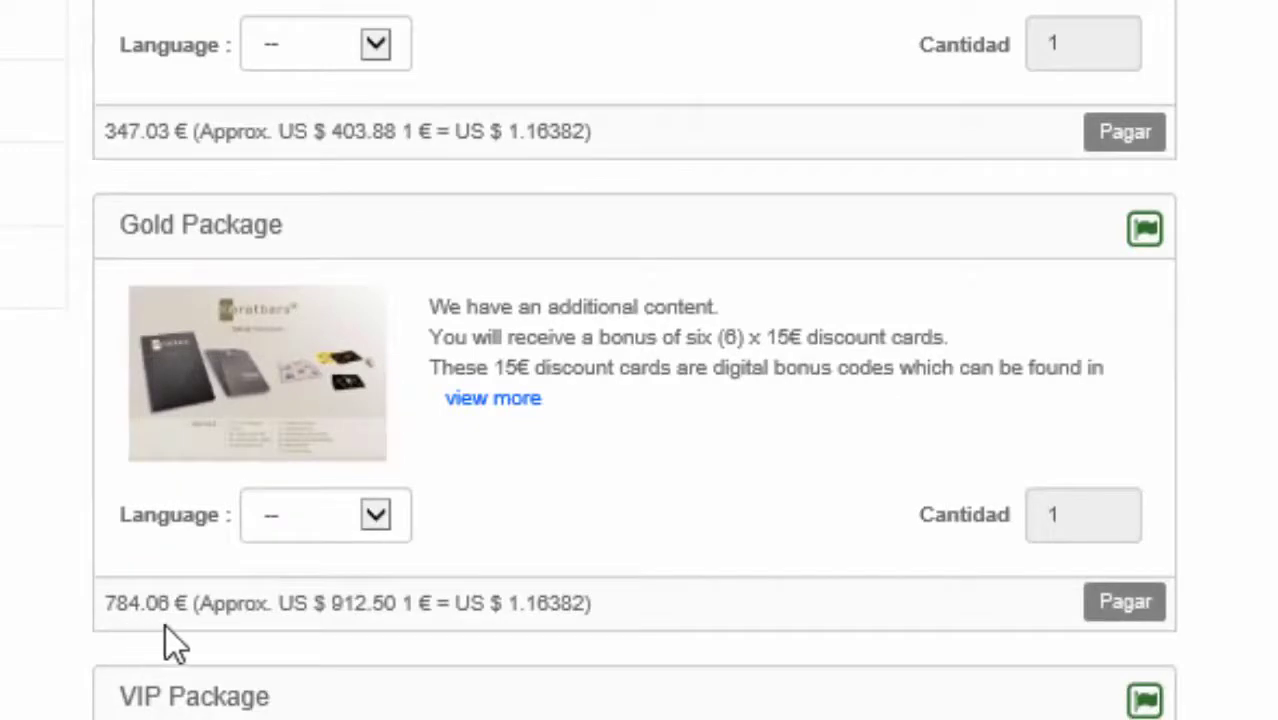
scroll(679, 516, "down", 5)
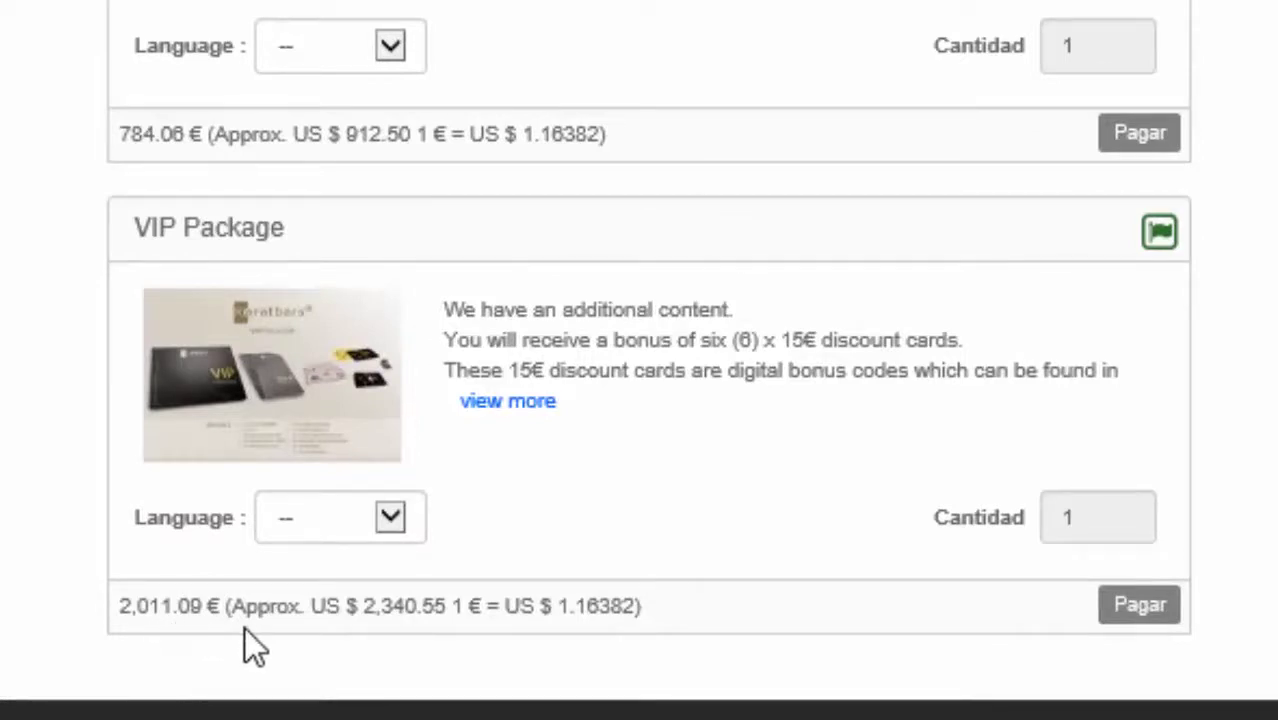
scroll(247, 628, "up", 4)
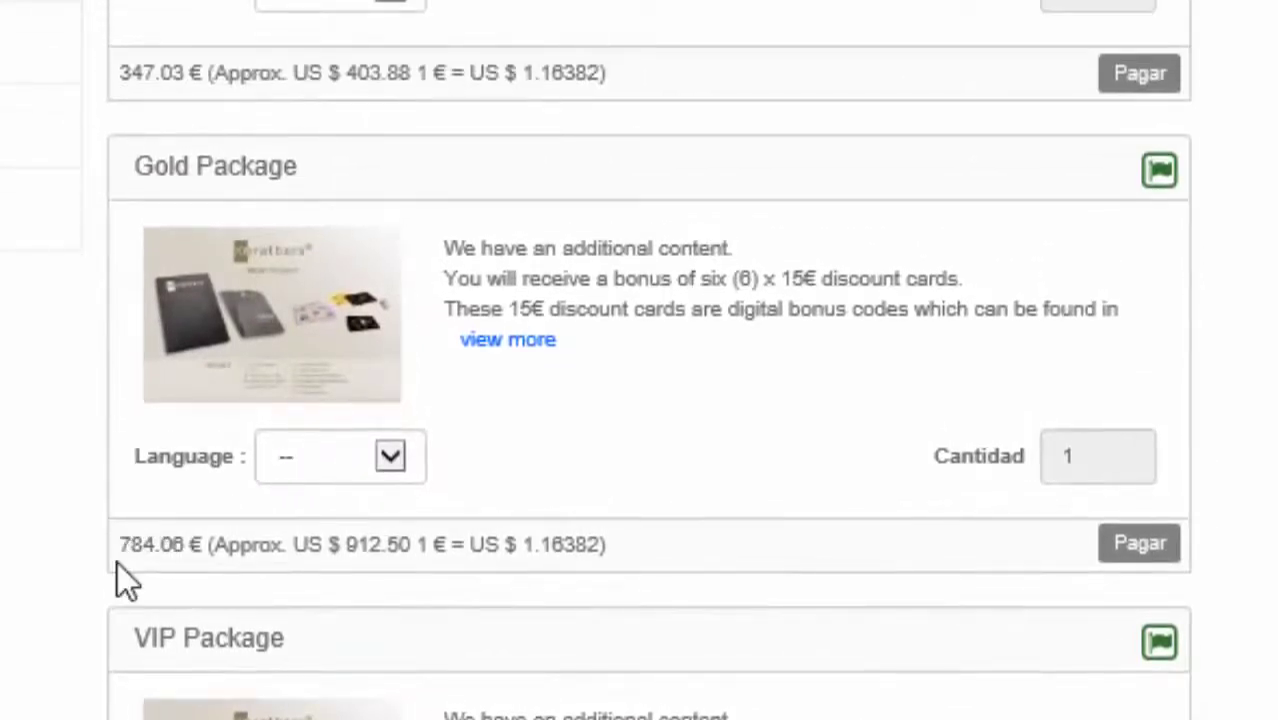
scroll(143, 551, "down", 3)
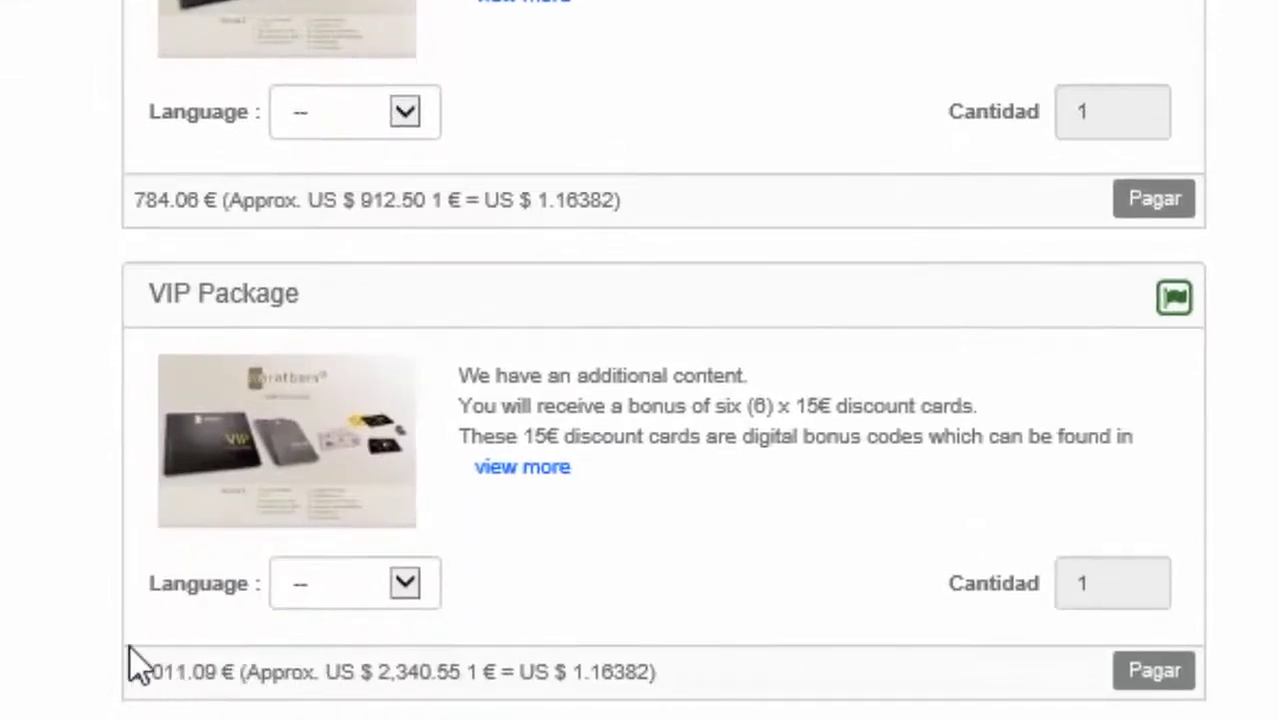
left_click_drag(134, 672, 218, 673)
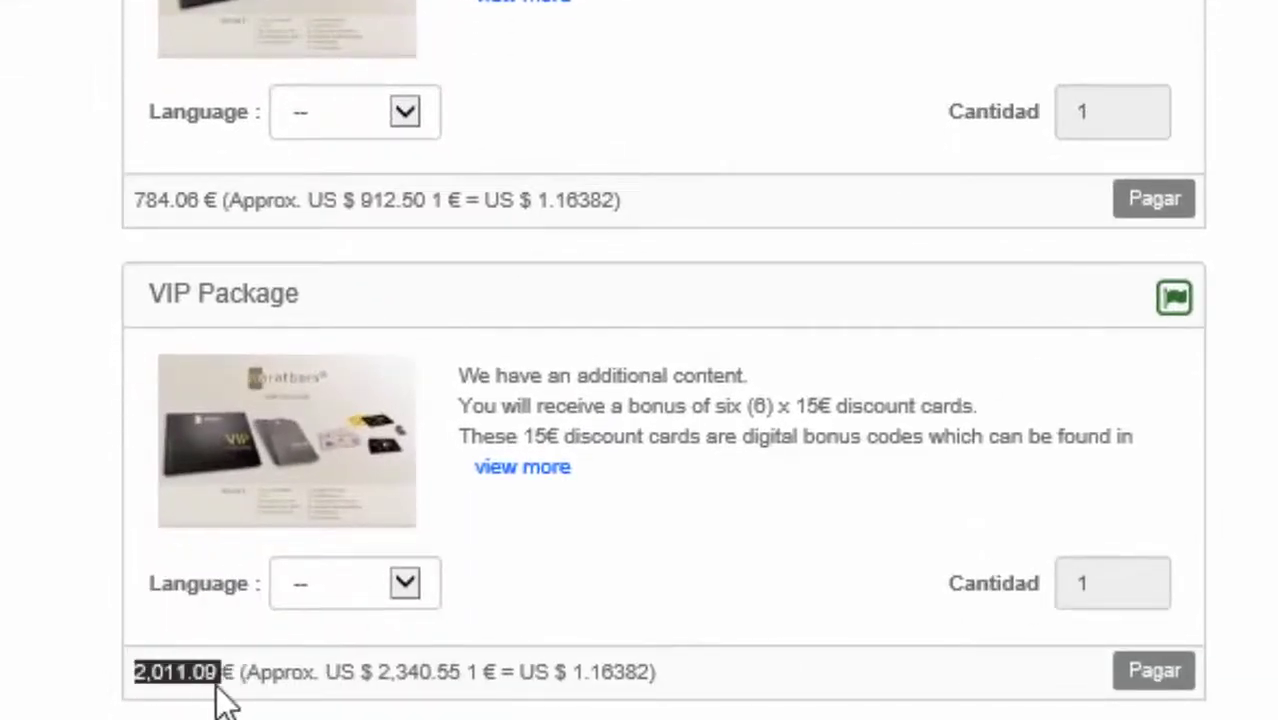
Choose Spanish in the VIP Package's Language dropdown.
scroll(663, 360, "up", 15)
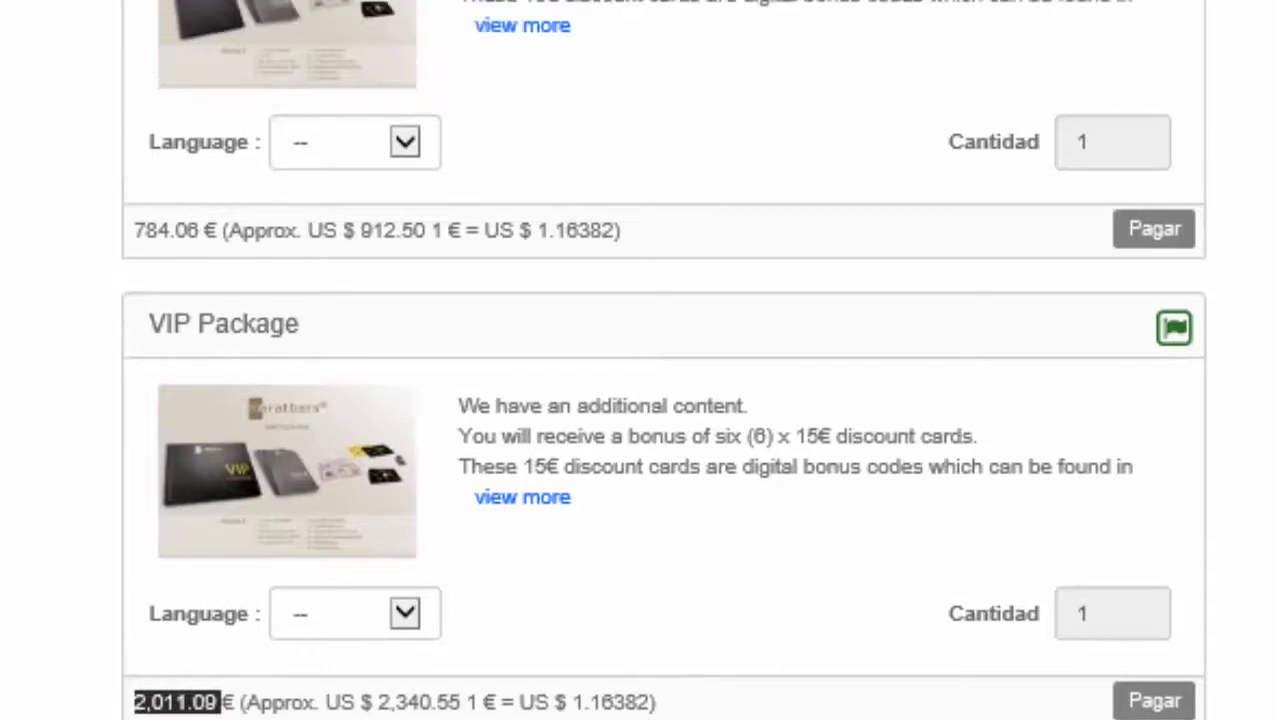
scroll(663, 360, "down", 6)
scroll(663, 360, "down", 5)
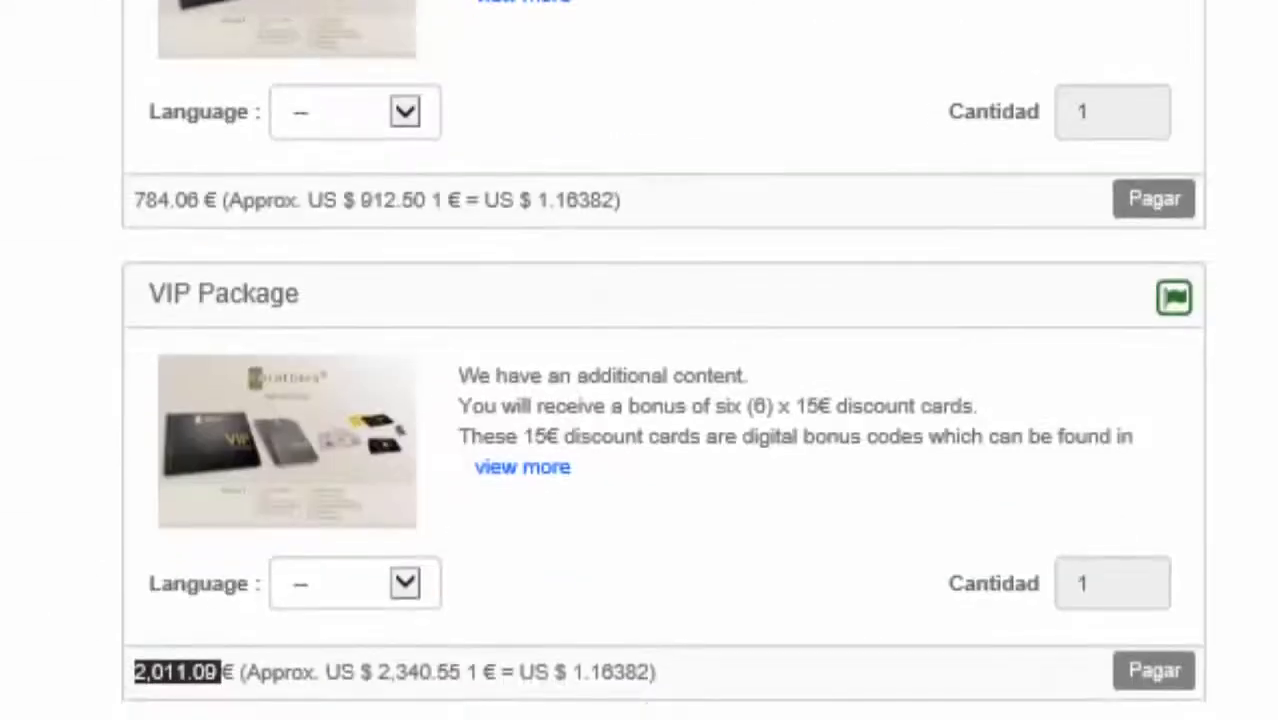
left_click(404, 588)
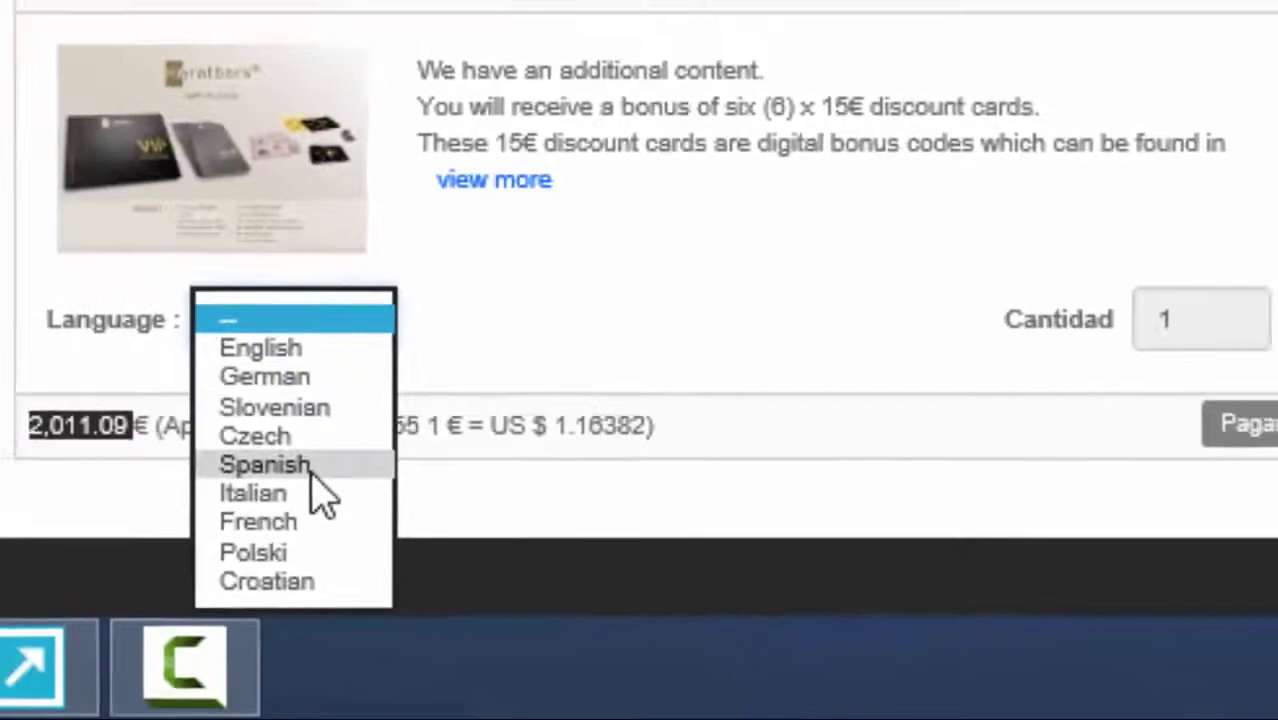
left_click(291, 445)
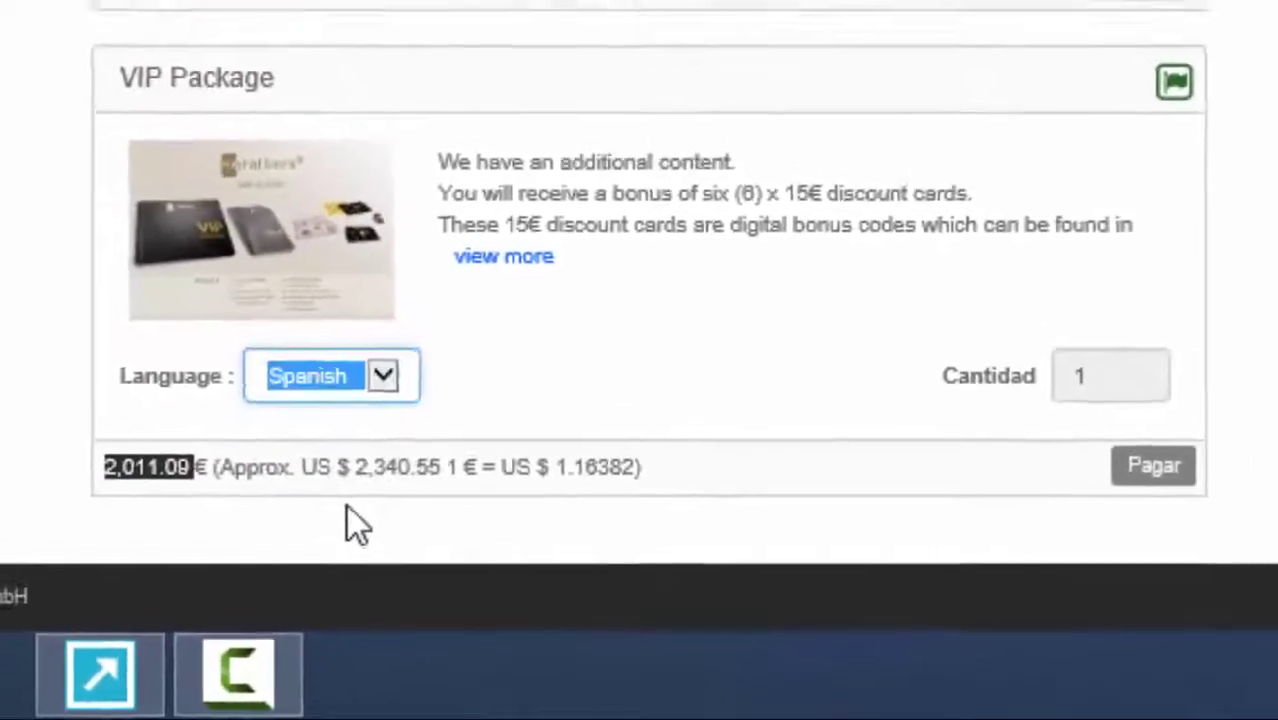
left_click(612, 392)
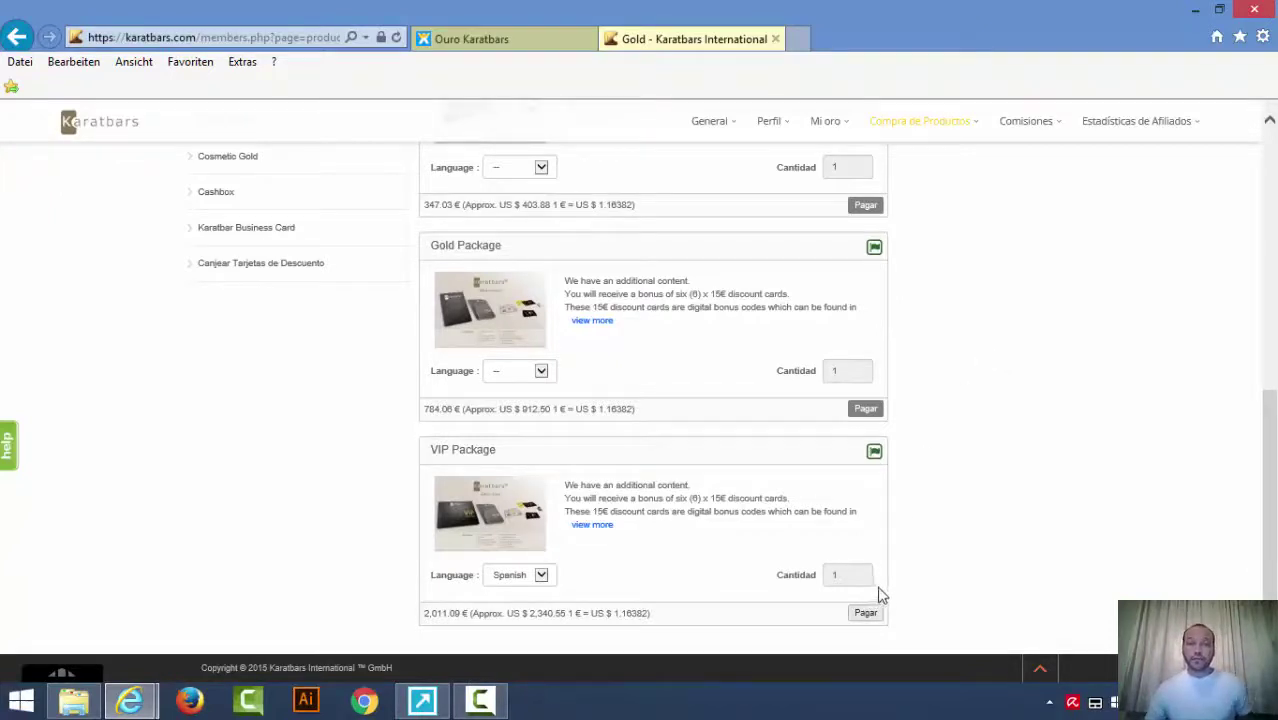
left_click(865, 614)
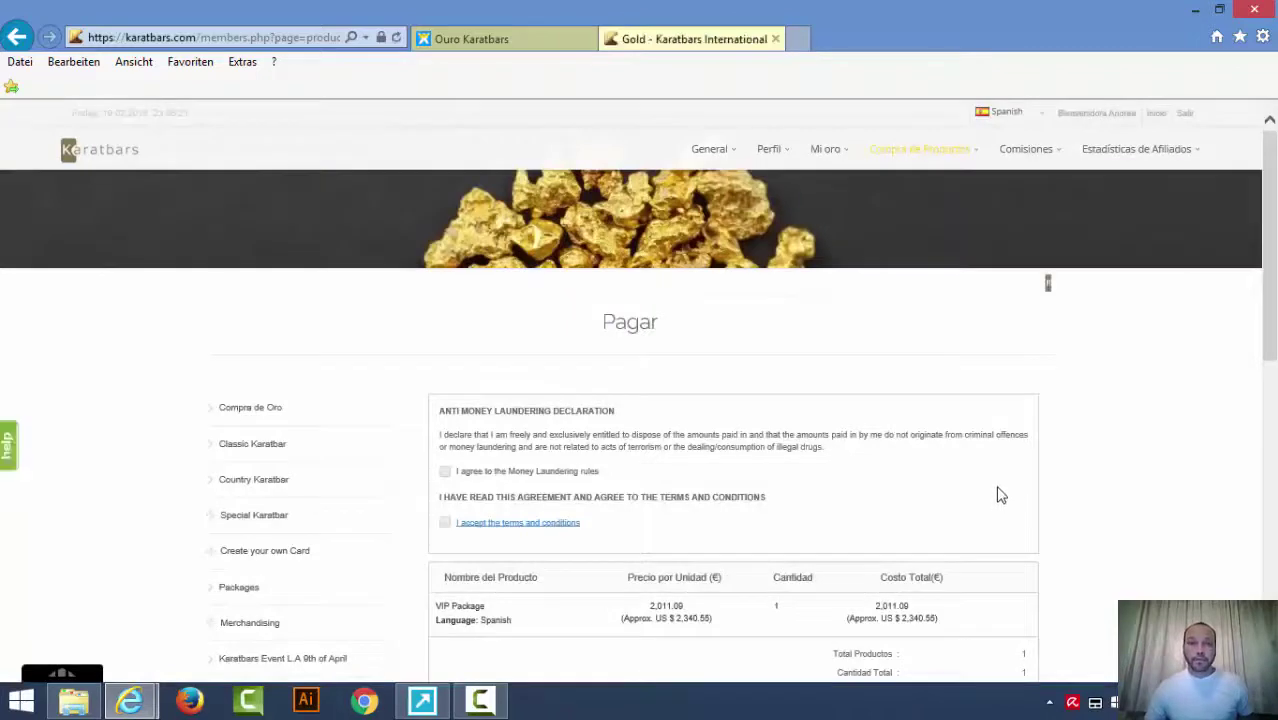
scroll(985, 485, "down", 3)
scroll(1035, 512, "up", 5)
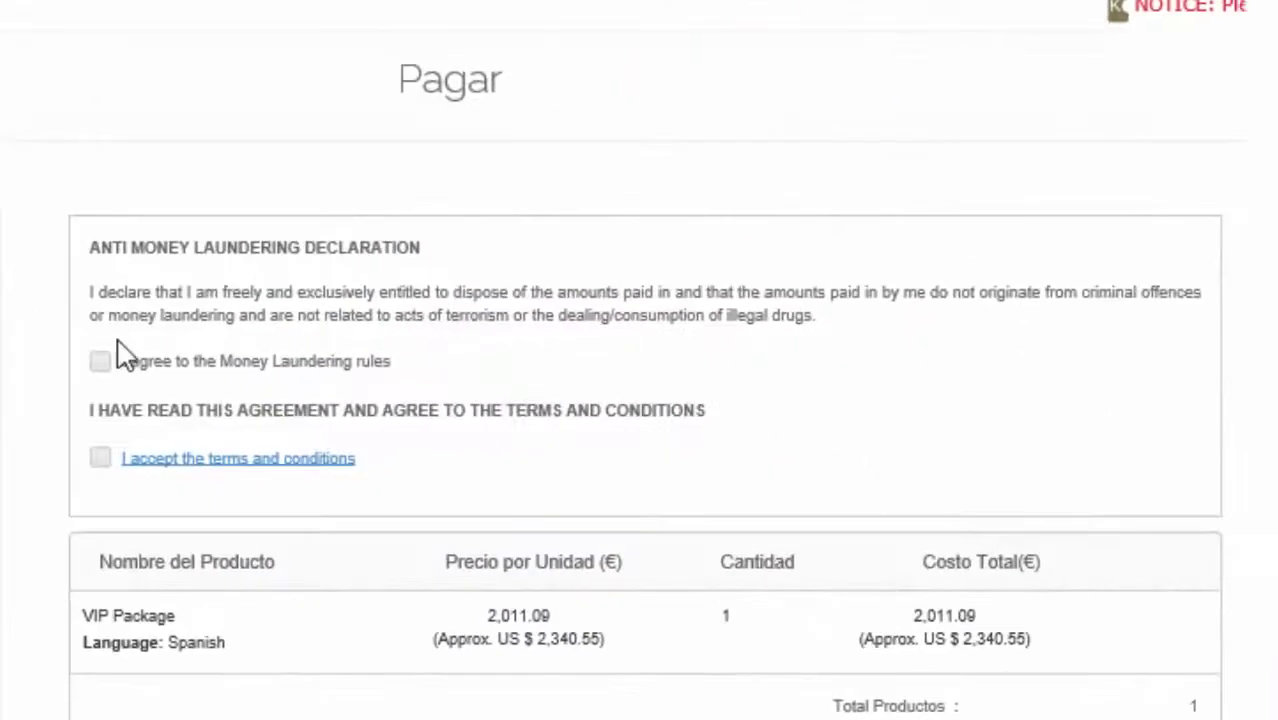
left_click(99, 364)
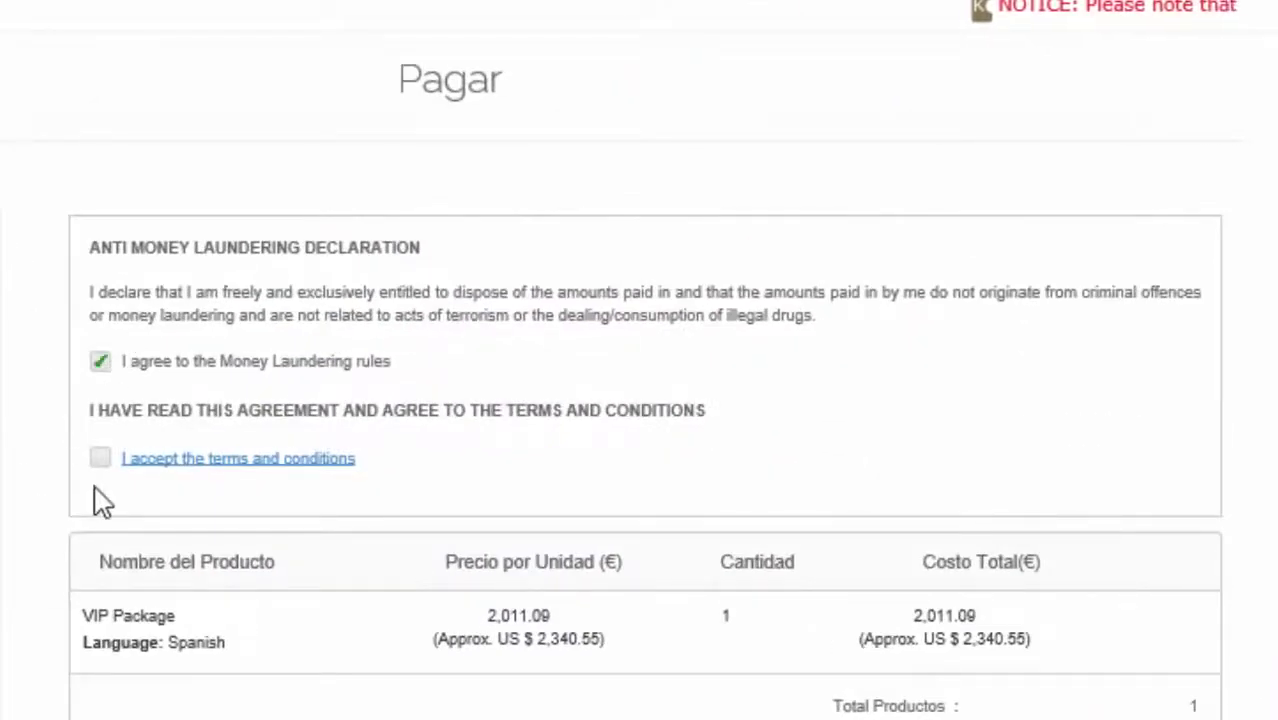
left_click(102, 464)
scroll(756, 505, "down", 5)
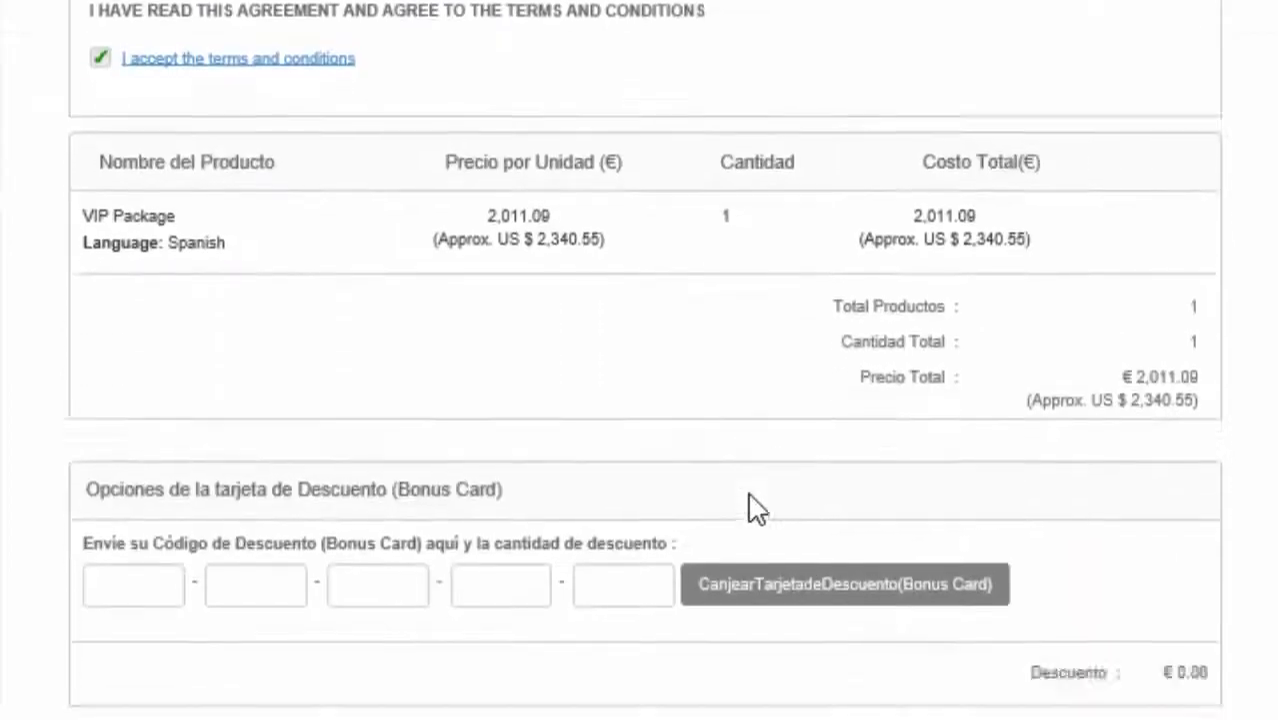
scroll(756, 505, "up", 3)
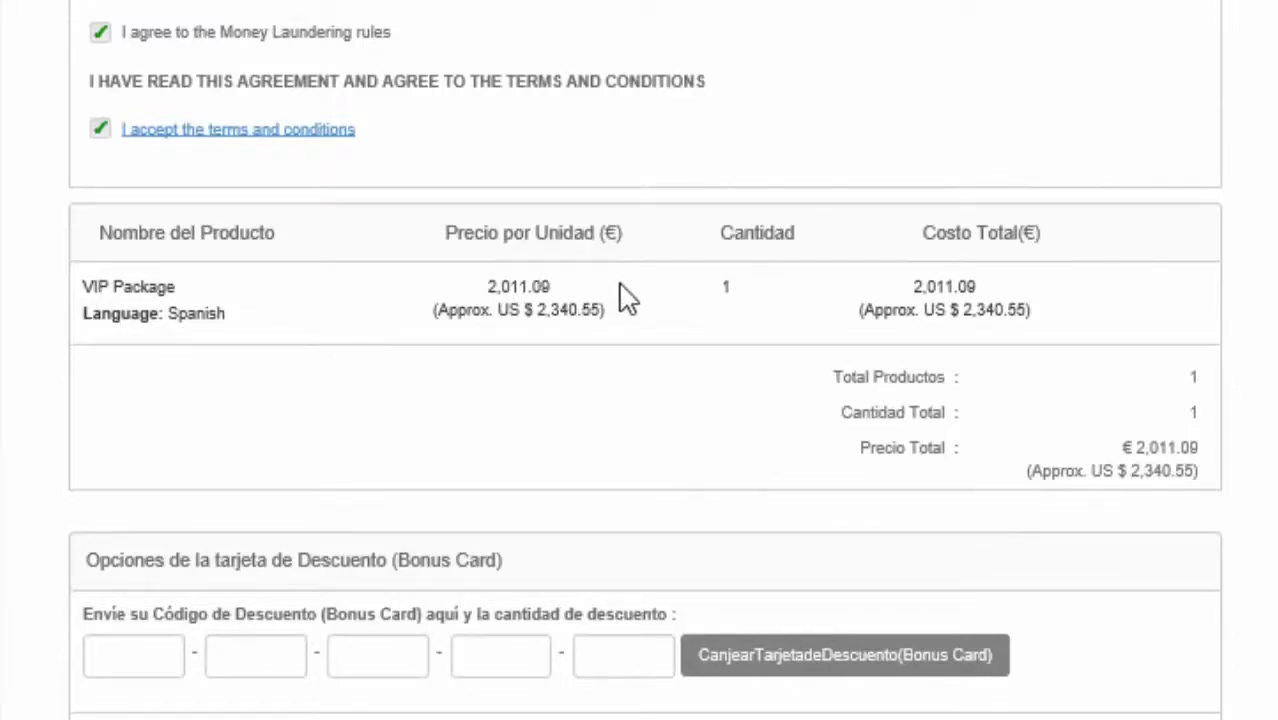
scroll(493, 462, "down", 3)
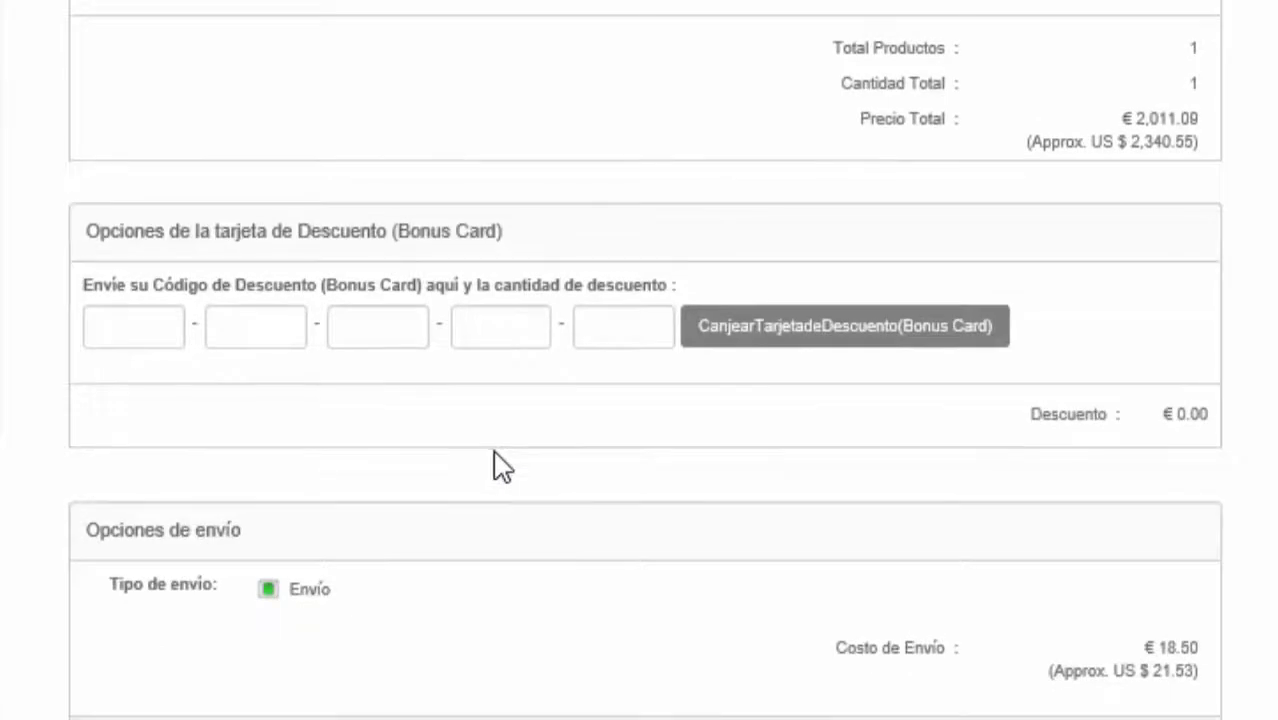
left_click(260, 322)
left_click(357, 323)
left_click(502, 323)
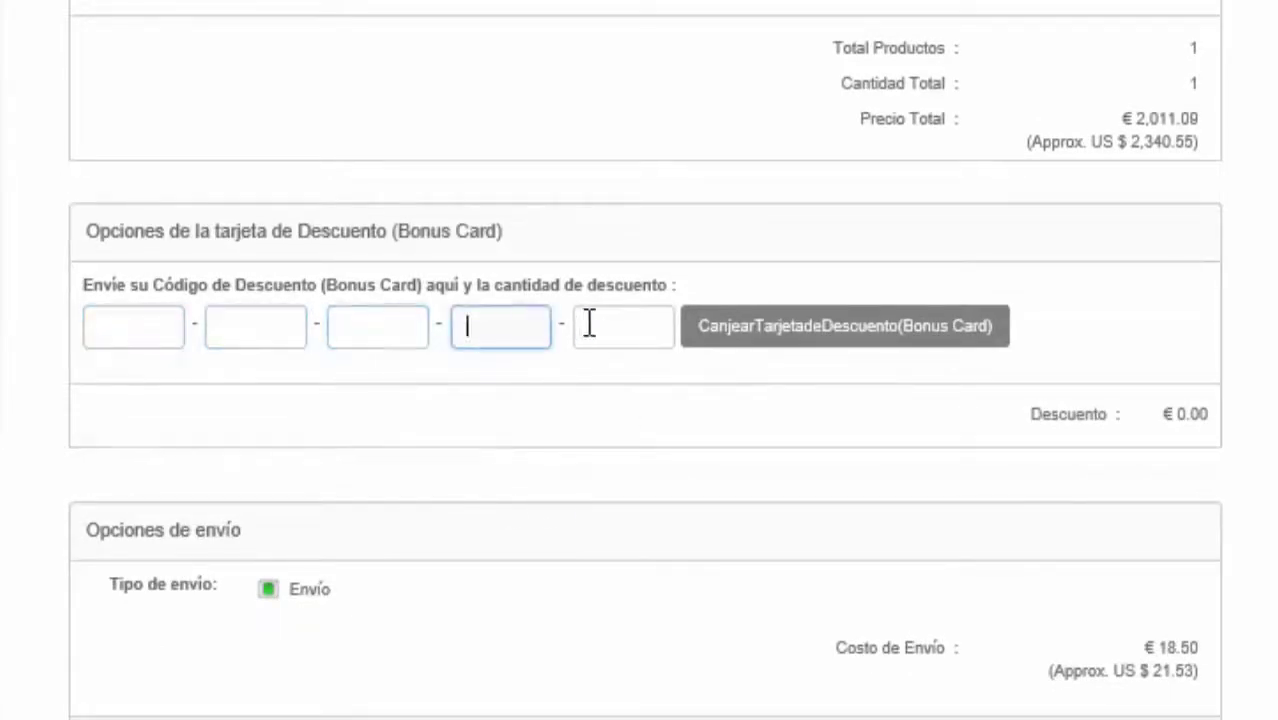
left_click(590, 322)
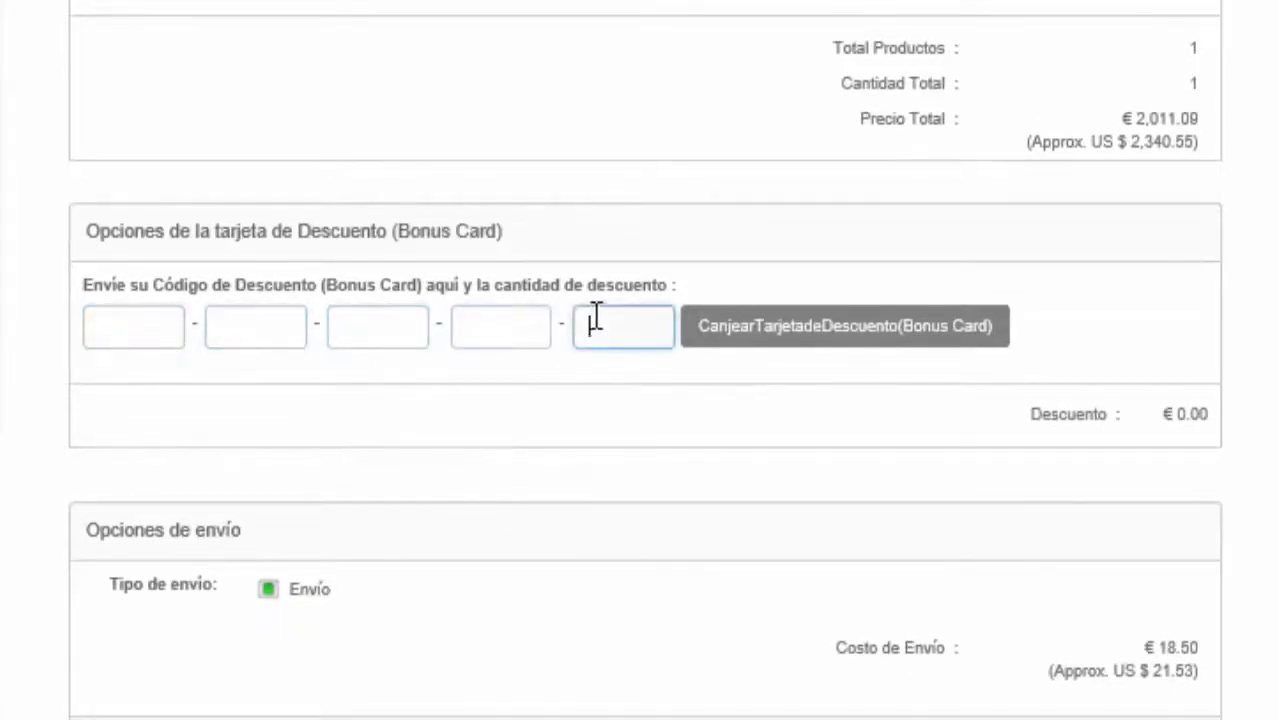
left_click(368, 322)
left_click(150, 325)
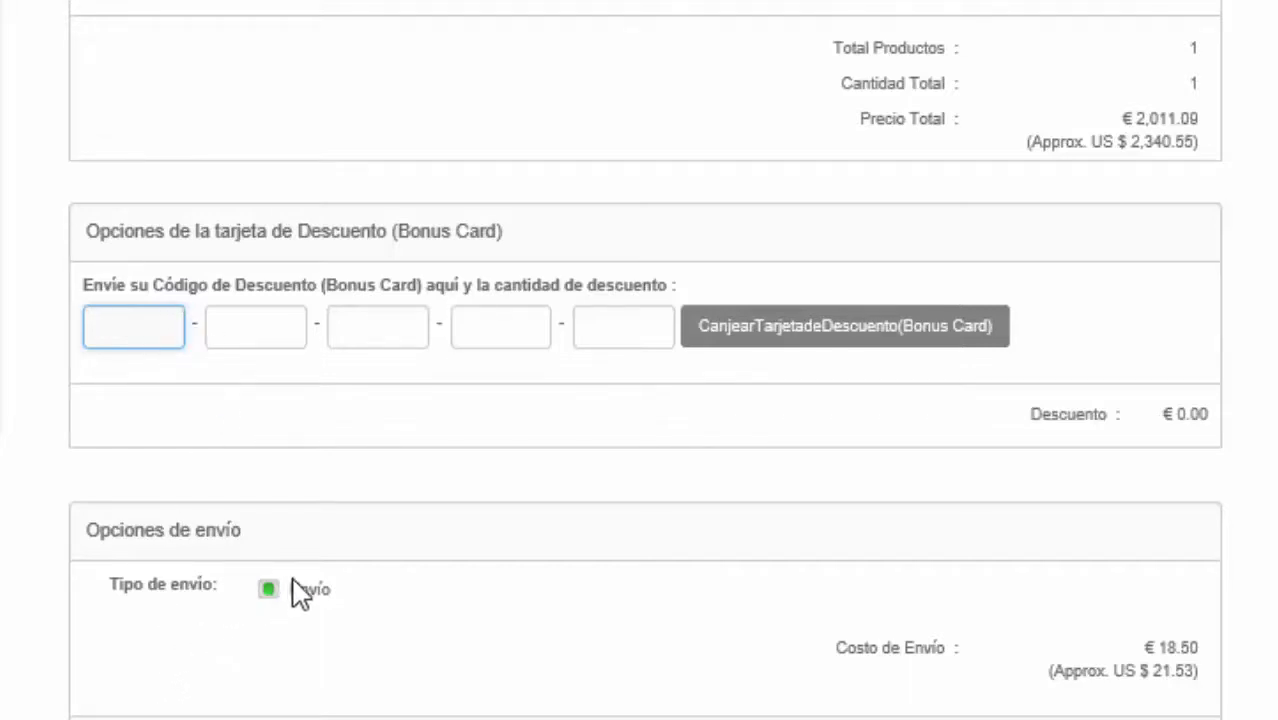
scroll(300, 593, "down", 3)
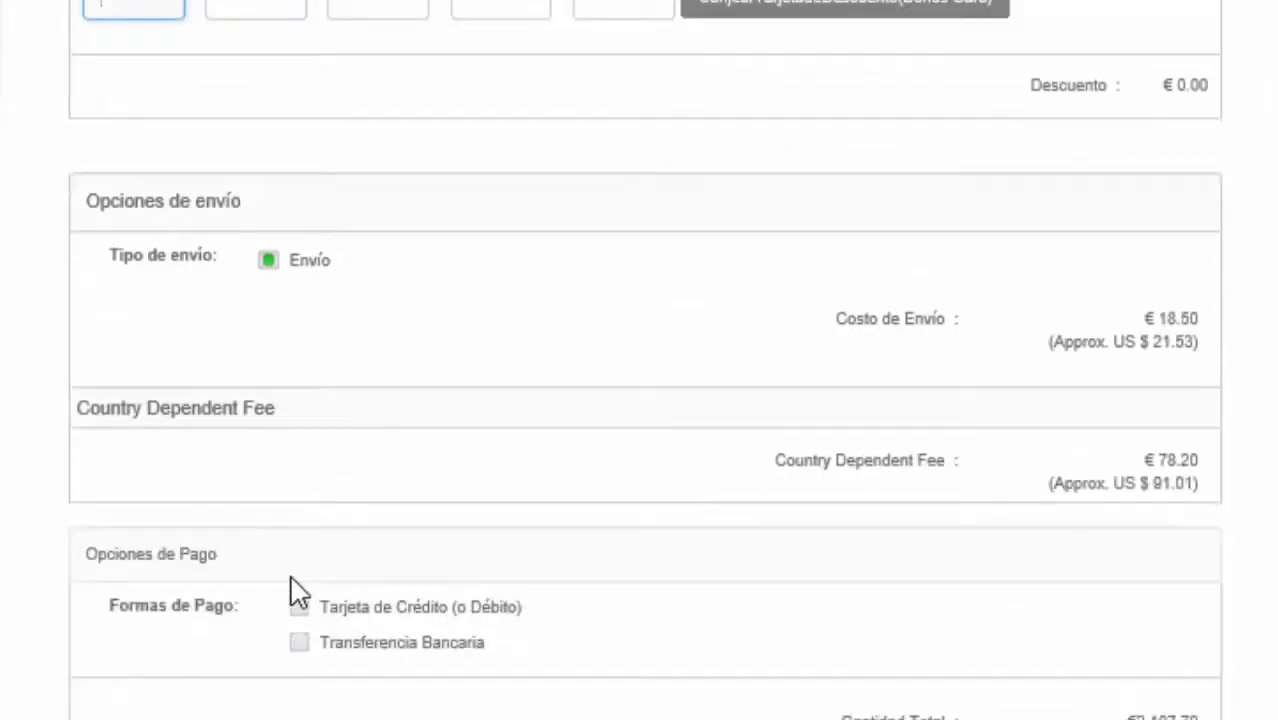
scroll(300, 593, "down", 2)
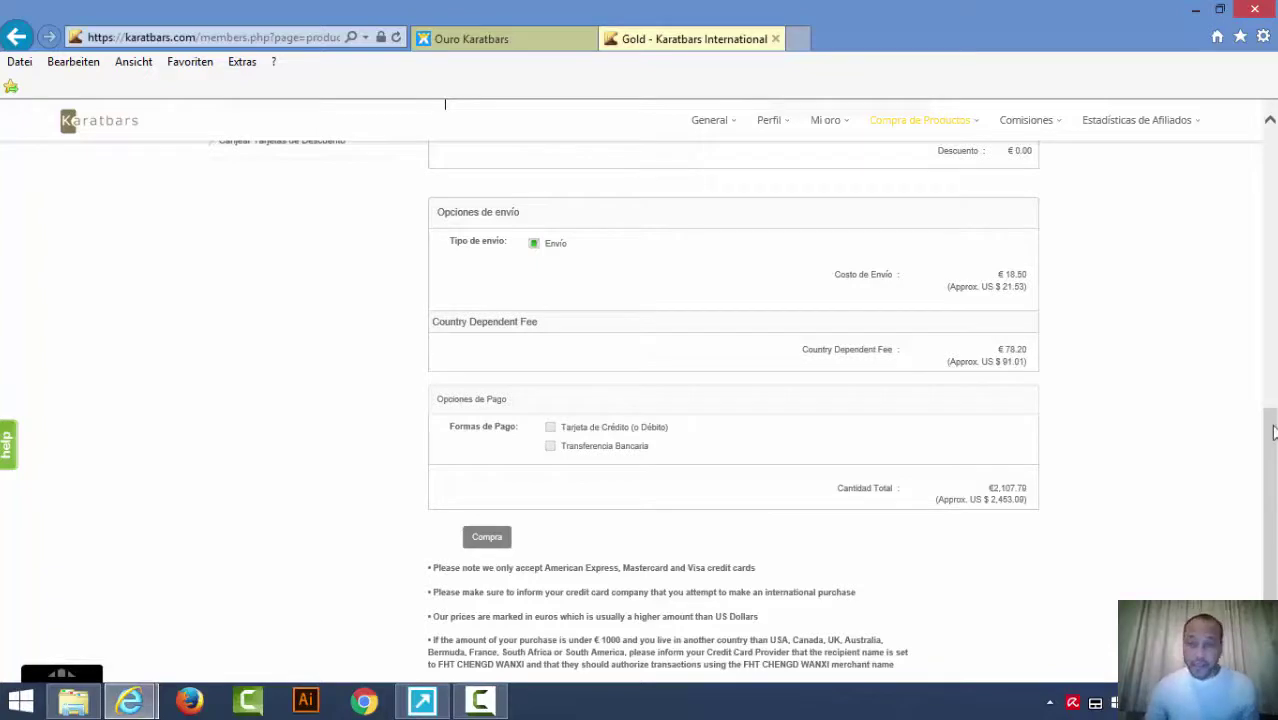
left_click_drag(1272, 430, 1274, 200)
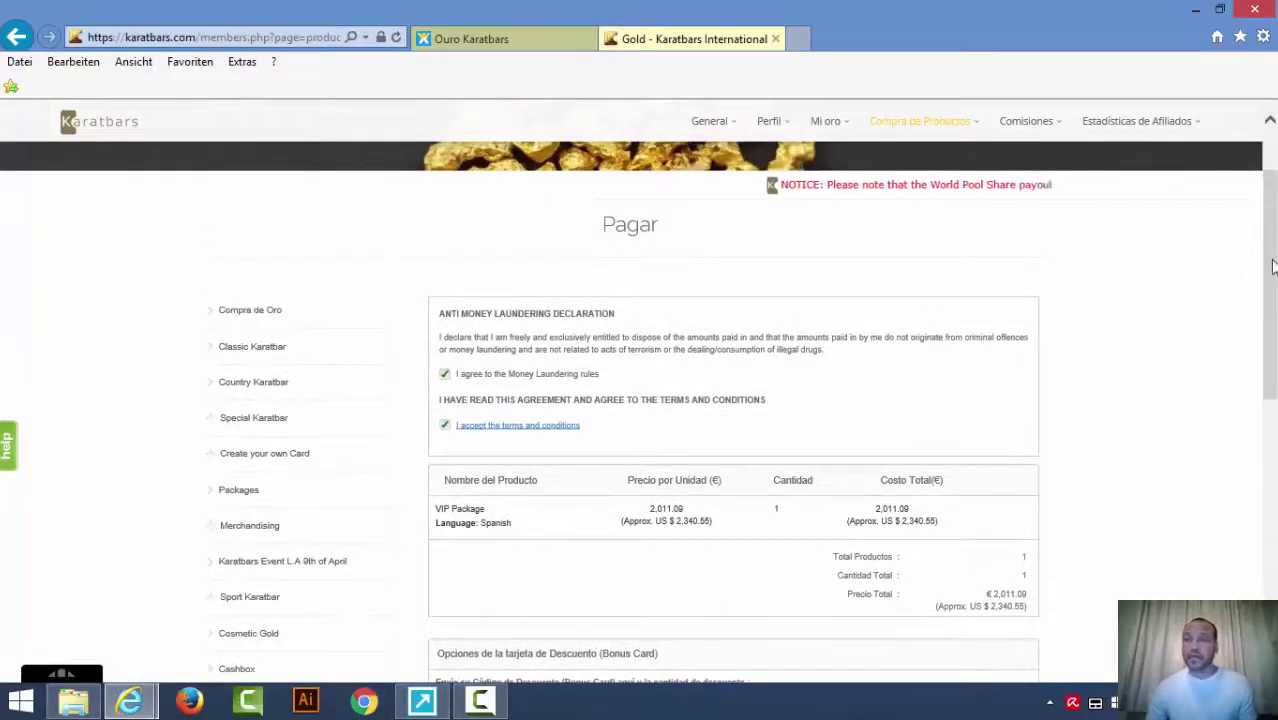
left_click_drag(1274, 258, 1275, 224)
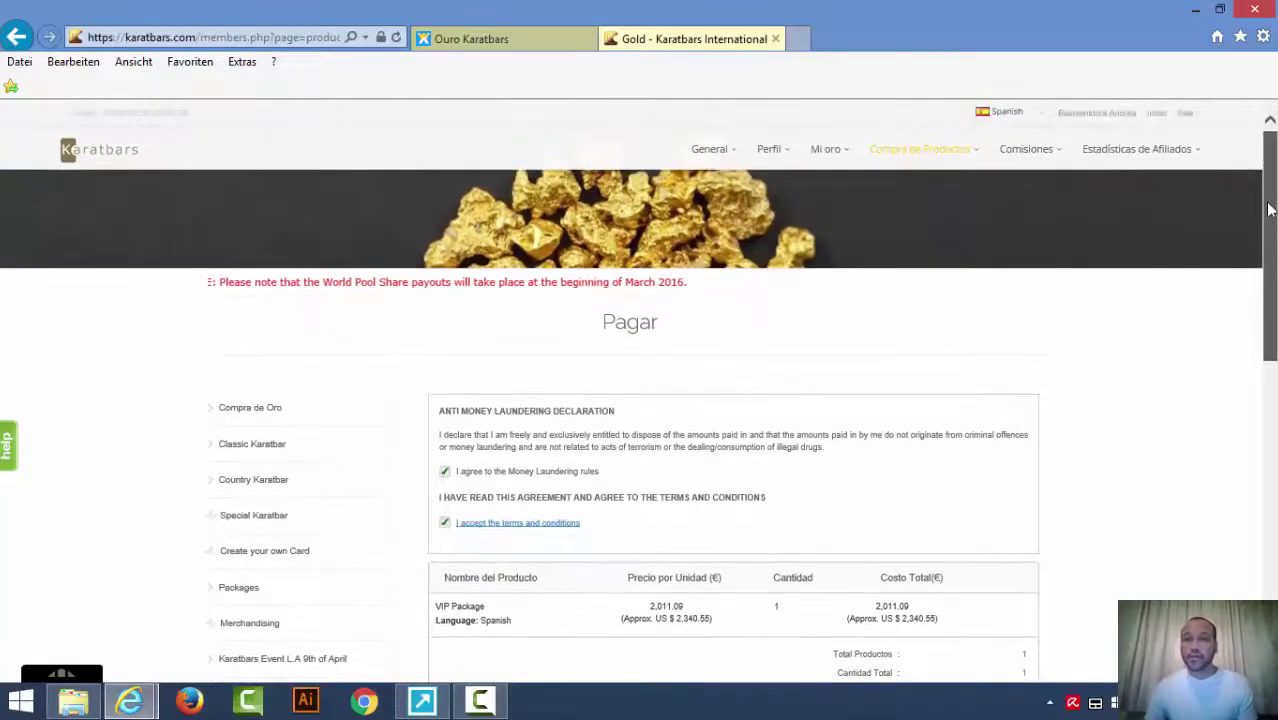
left_click_drag(1270, 200, 1260, 195)
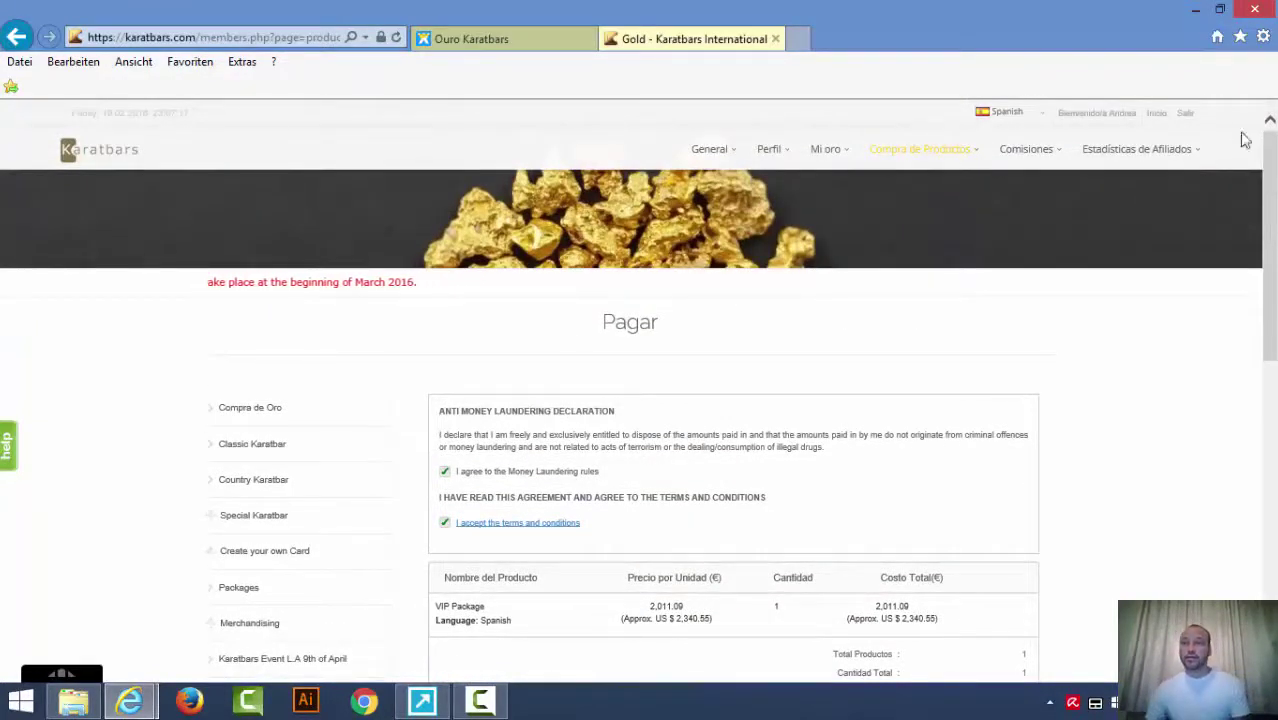
Log out of the Karatbars member area and close the Gold - Karatbars International tab.
left_click(1185, 115)
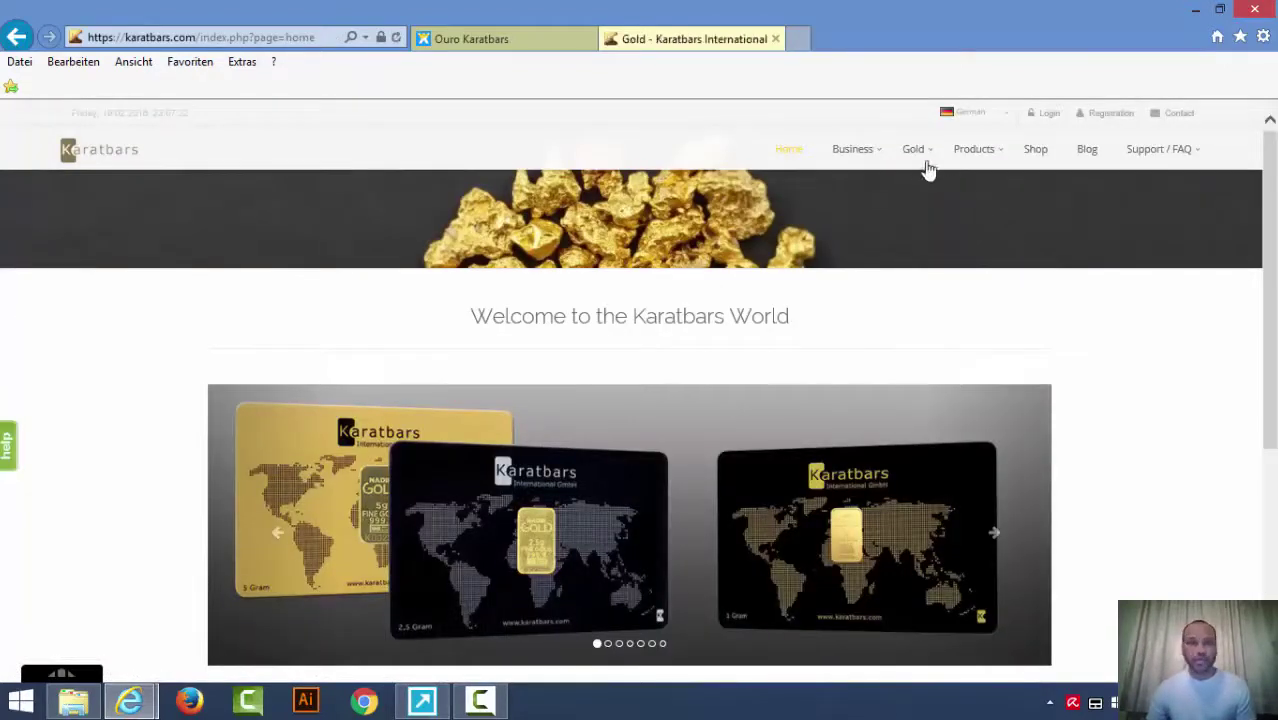
left_click(776, 39)
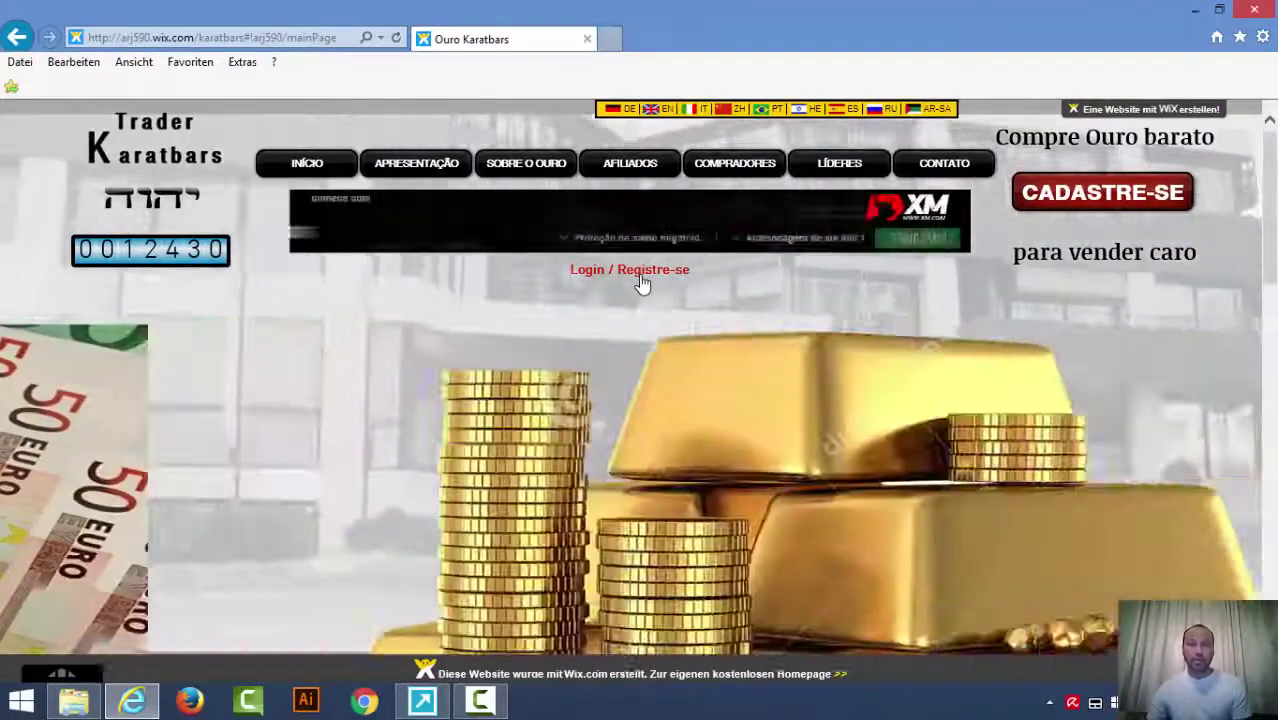
Bring up the Registre-se sign-up dialog via the members-only AFILIADOS section.
left_click(642, 279)
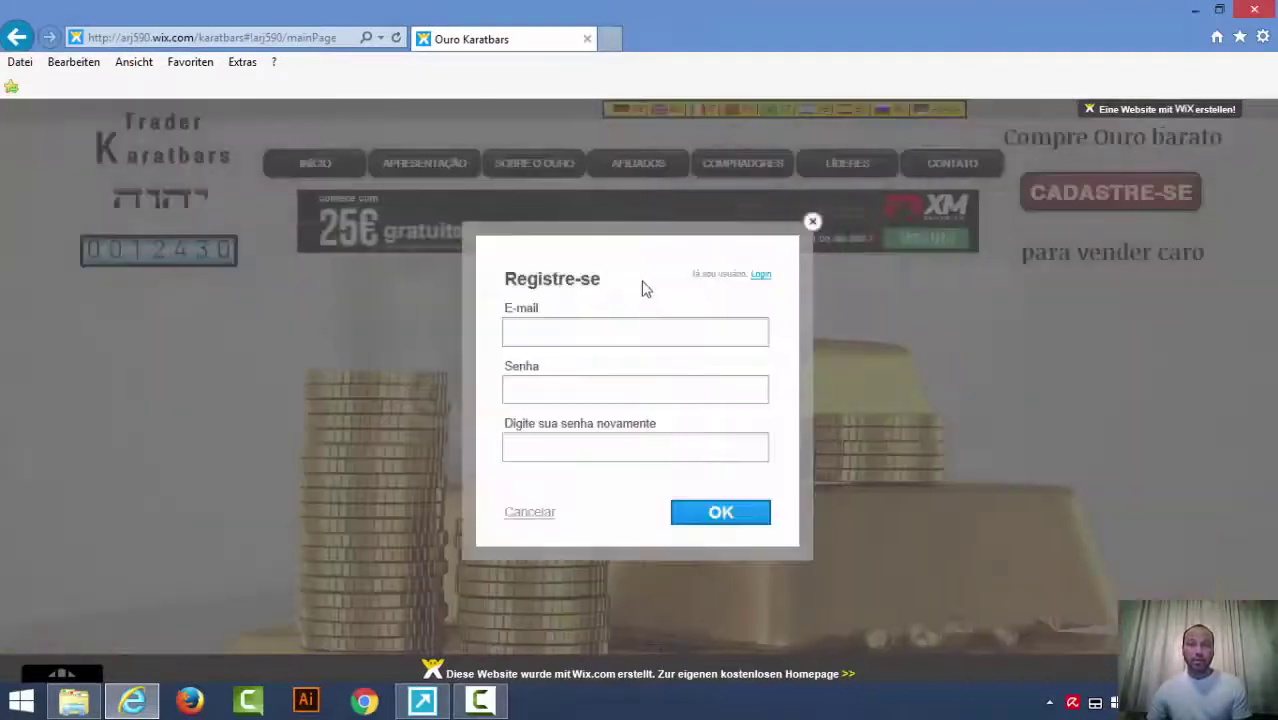
left_click(676, 232)
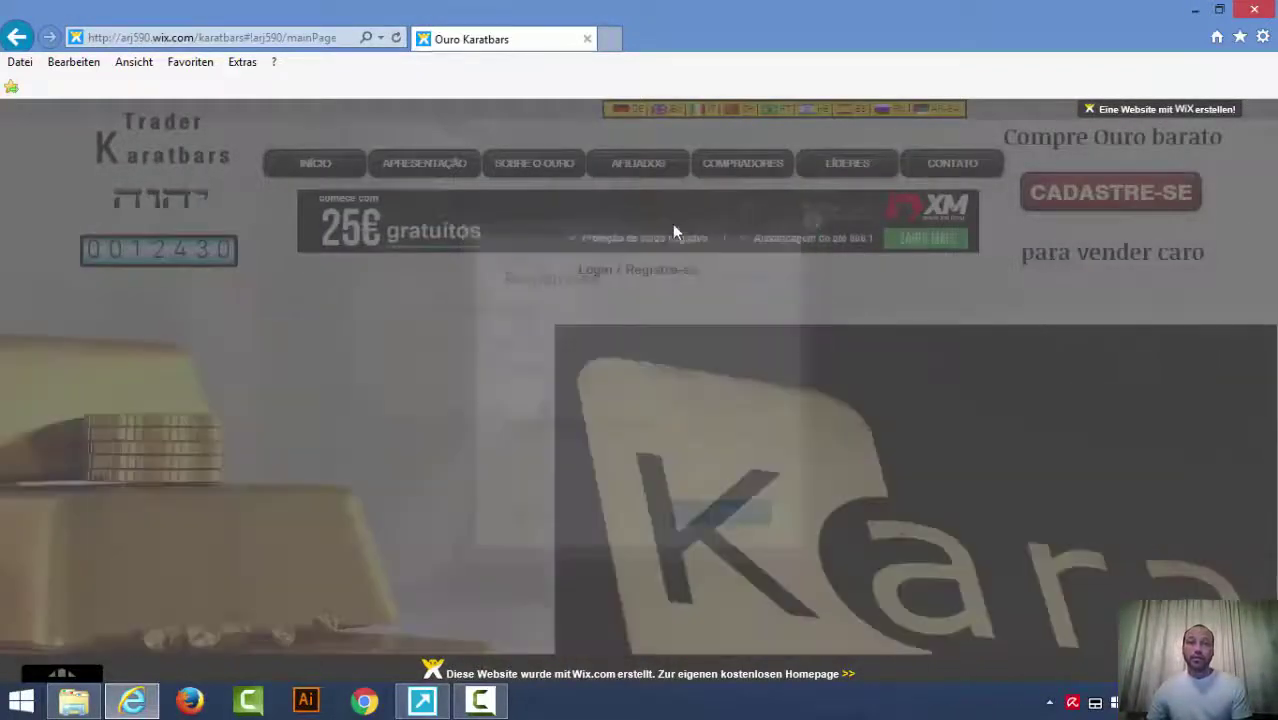
left_click(651, 175)
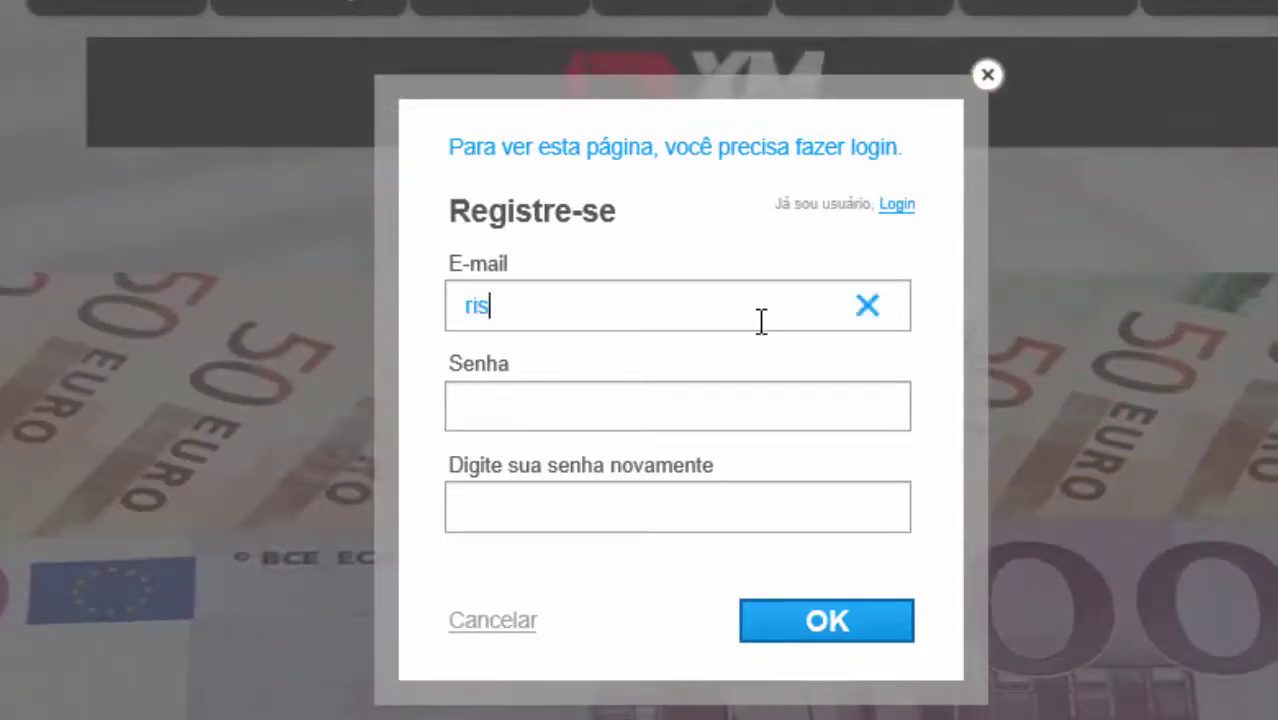
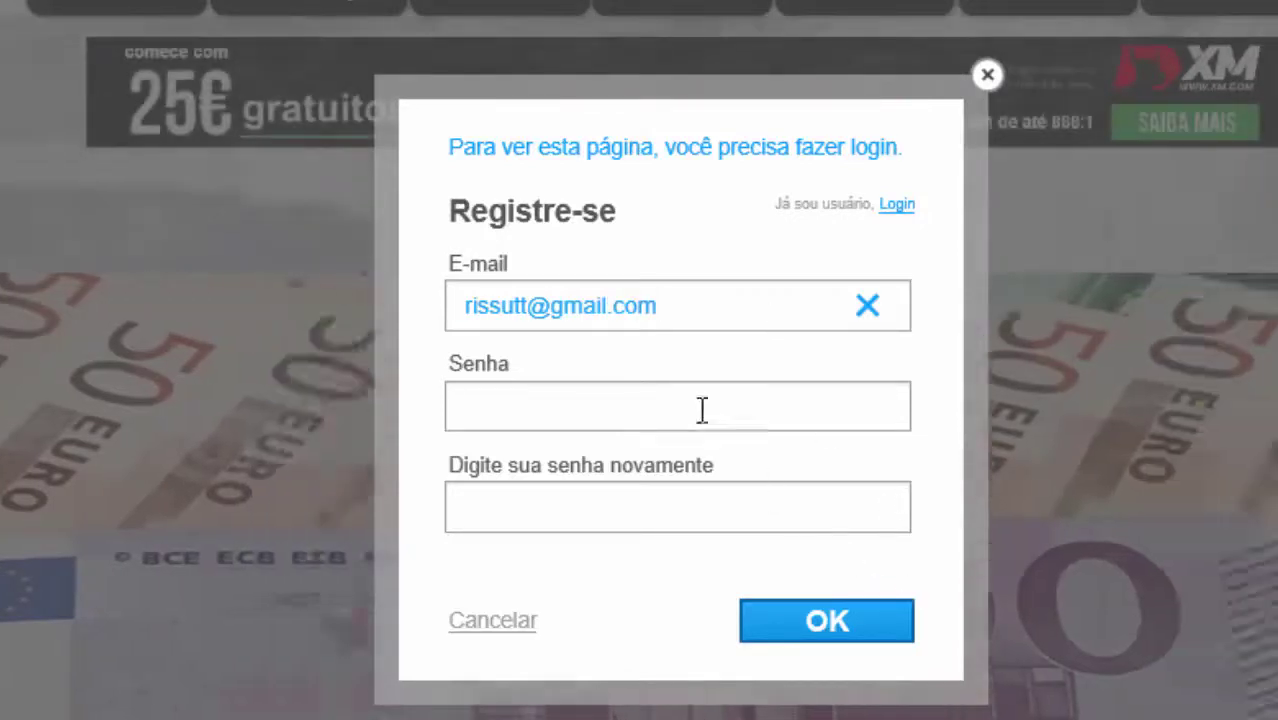
Fill in the e-mail address, the password and its confirmation, and submit the registration.
left_click(696, 402)
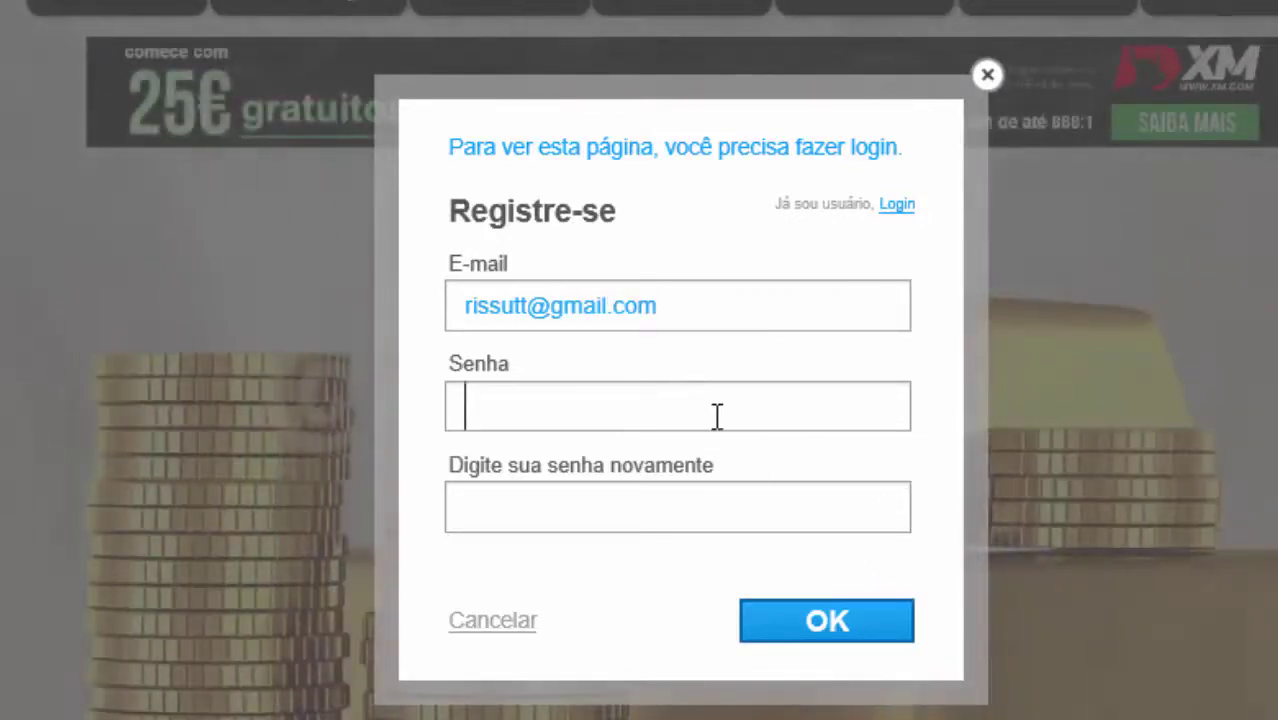
type("••")
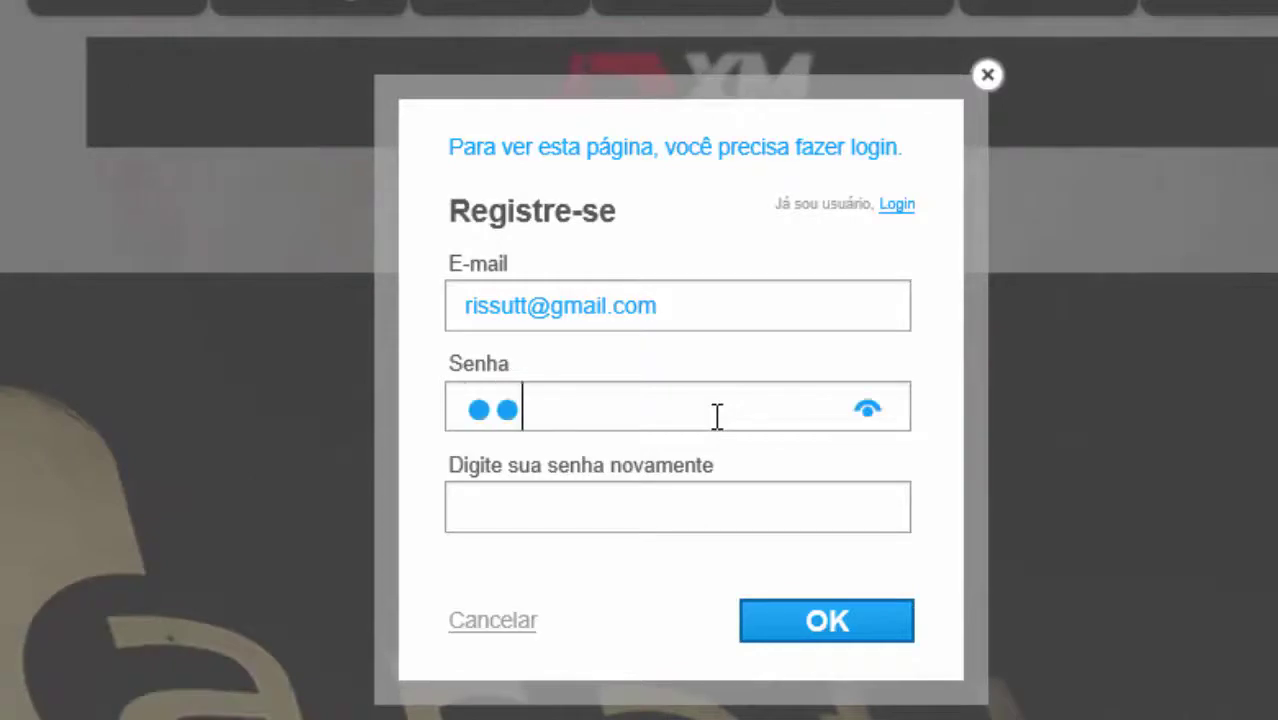
type("••••••")
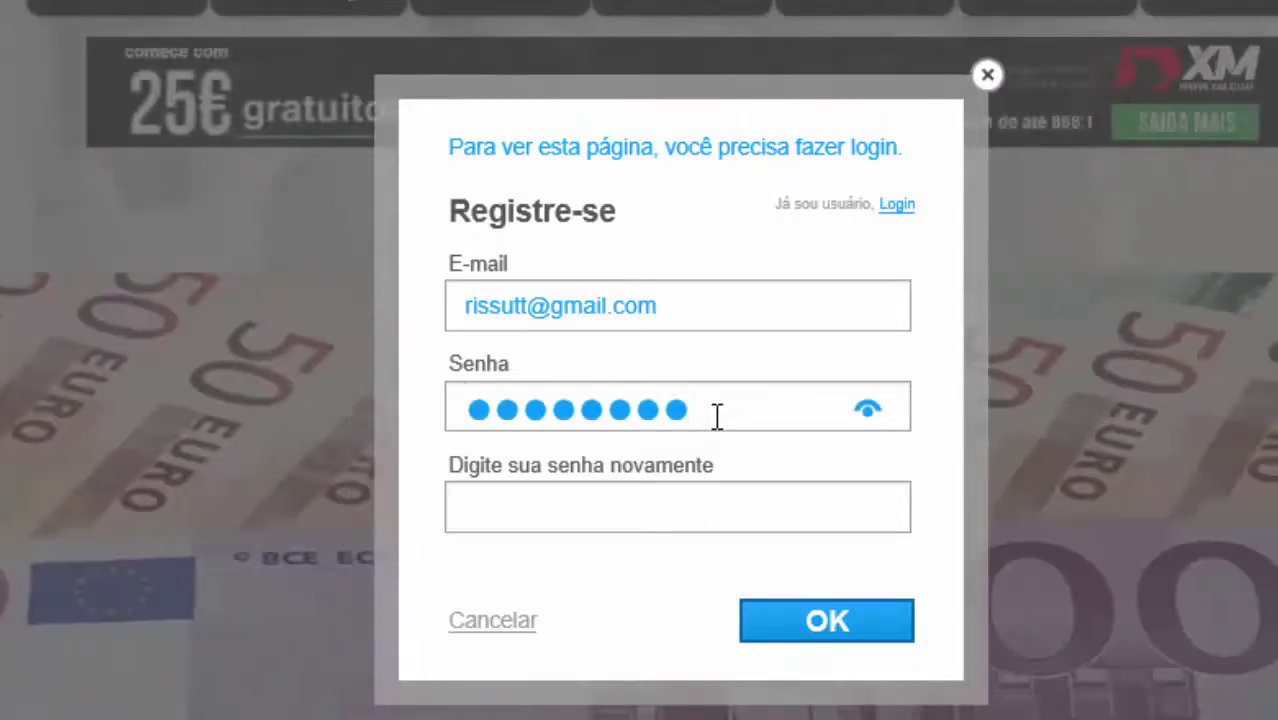
left_click(690, 518)
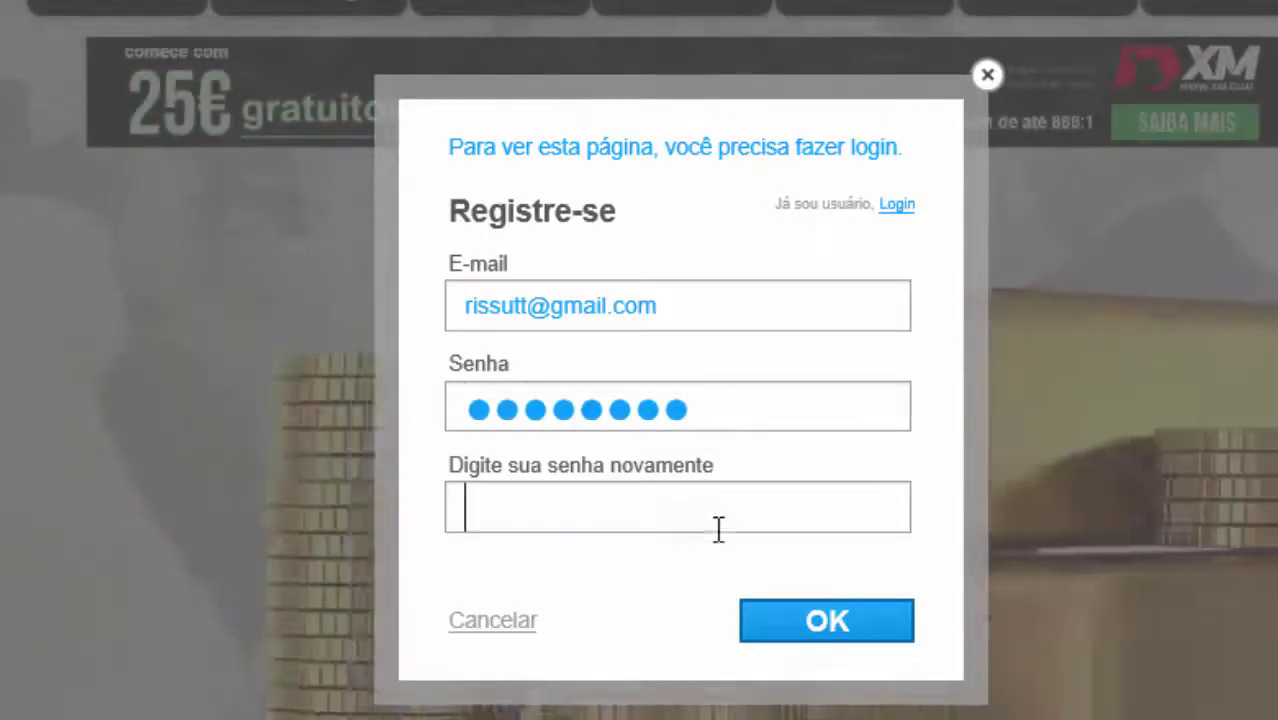
type("••••••••")
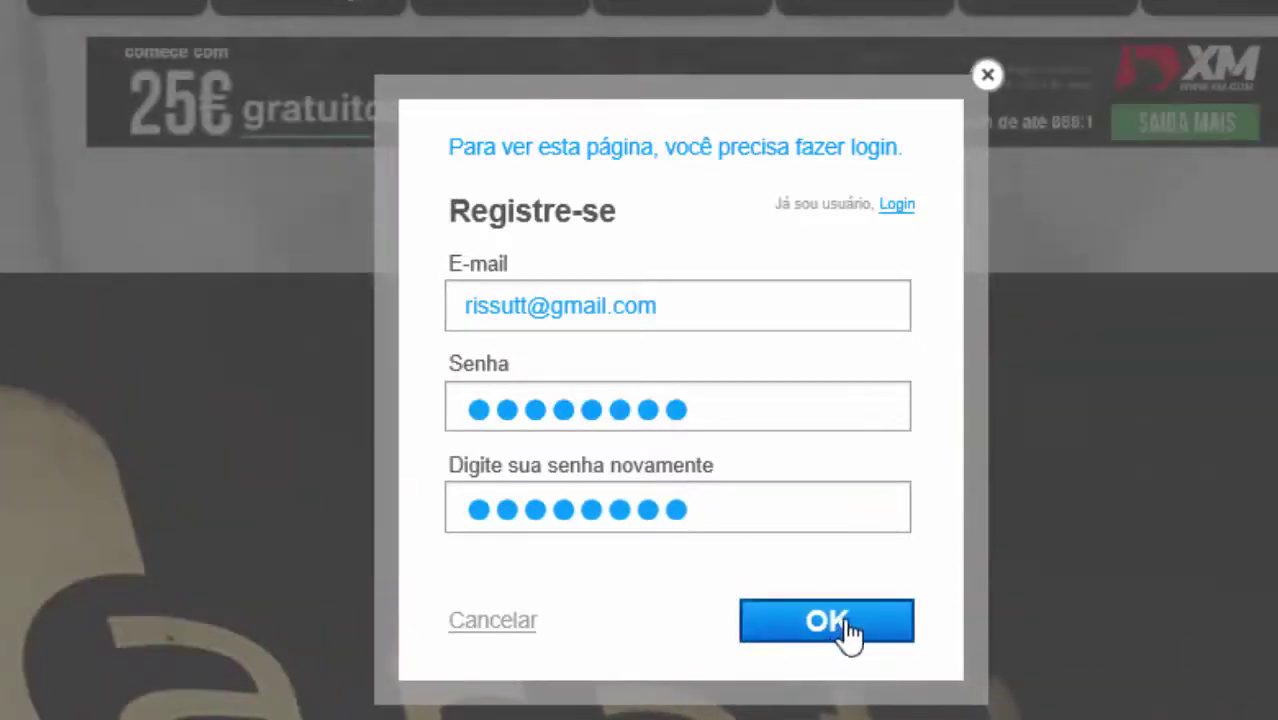
left_click(880, 632)
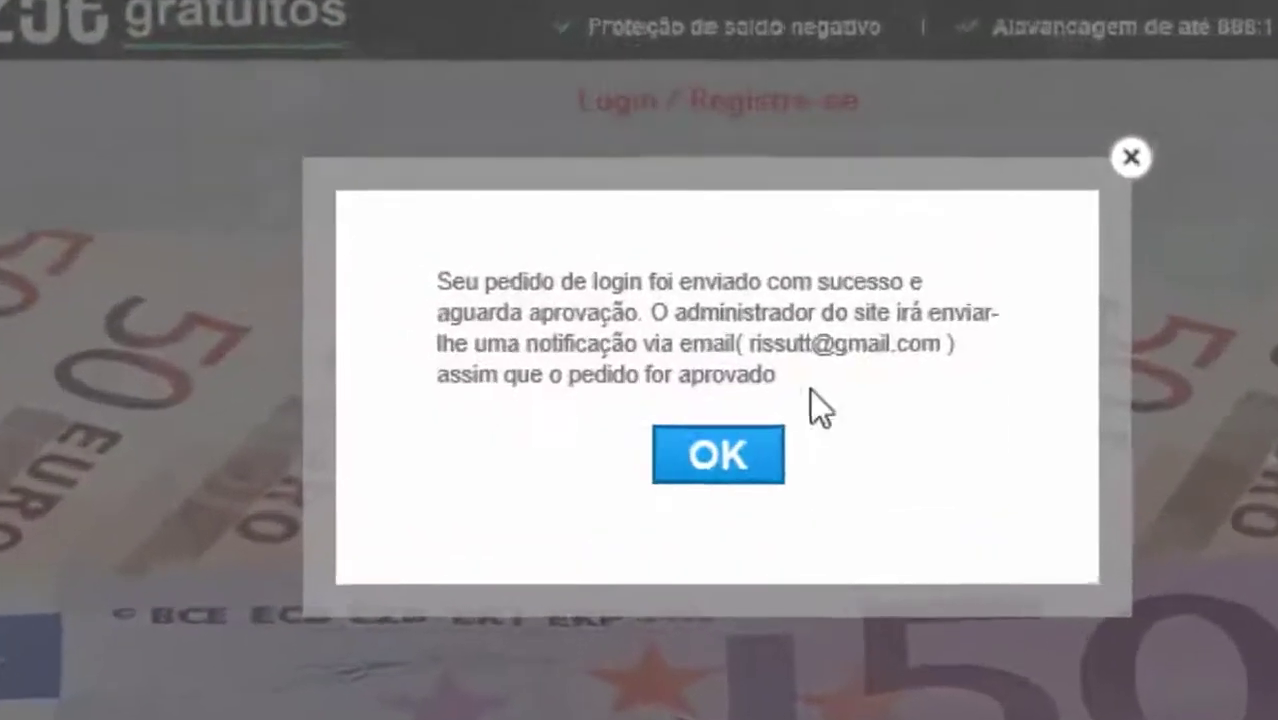